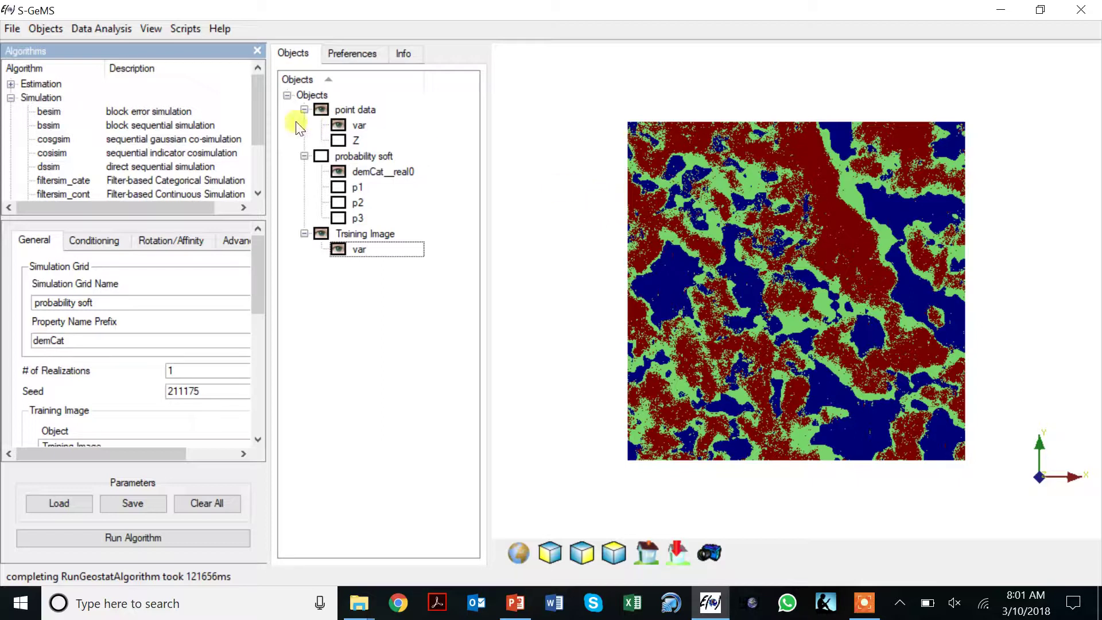
Step: Hide the Training Image, show the probability soft grid, and view p1, p2, then p3
click(320, 233)
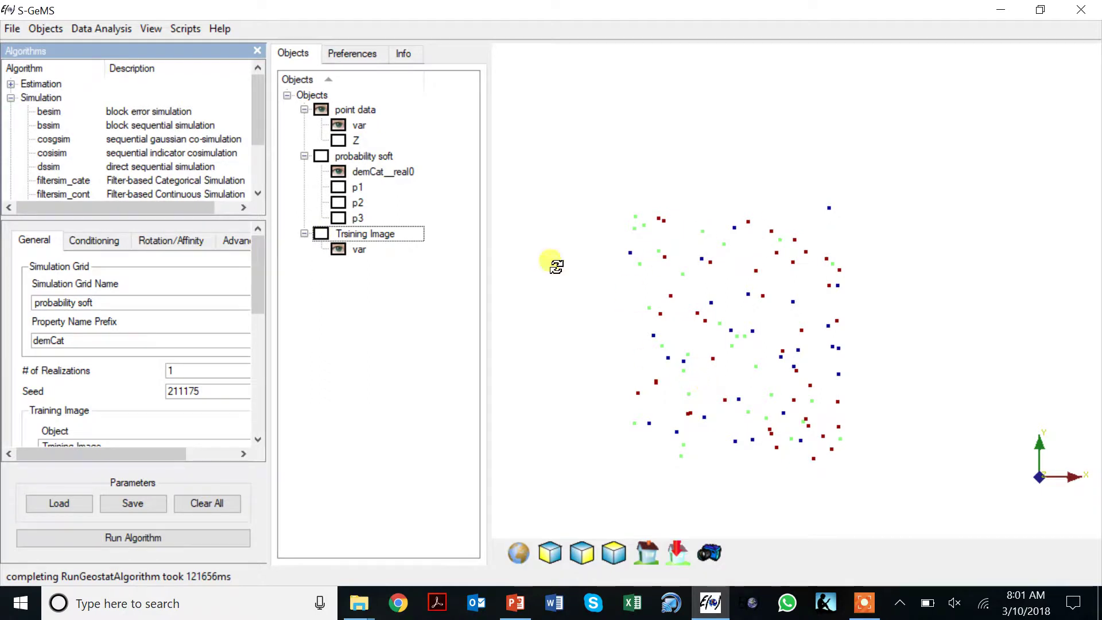
click(319, 155)
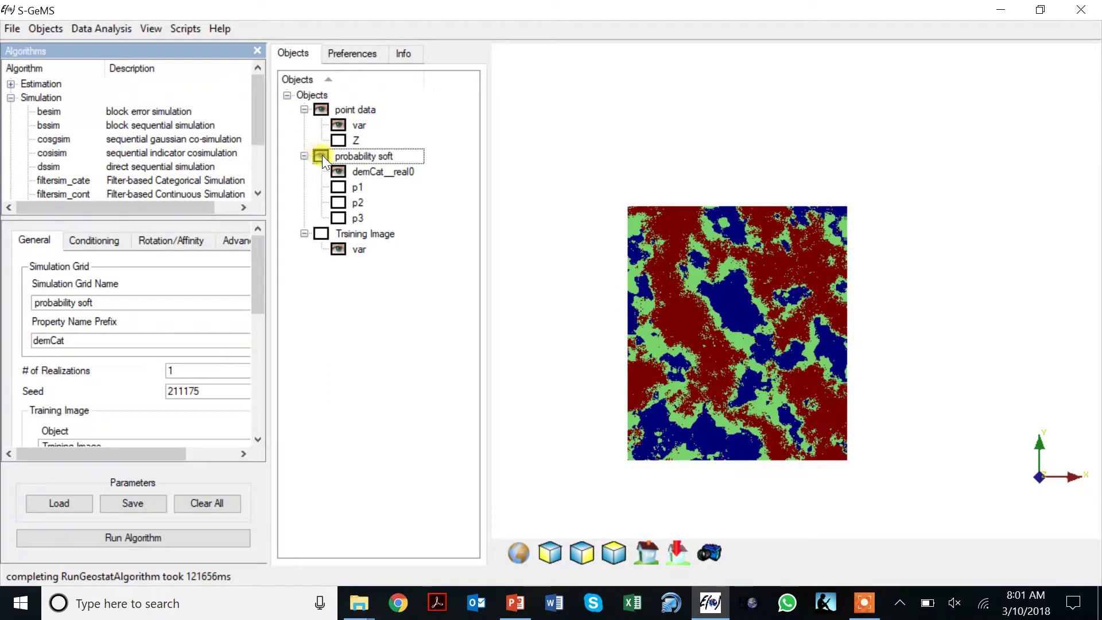
click(338, 188)
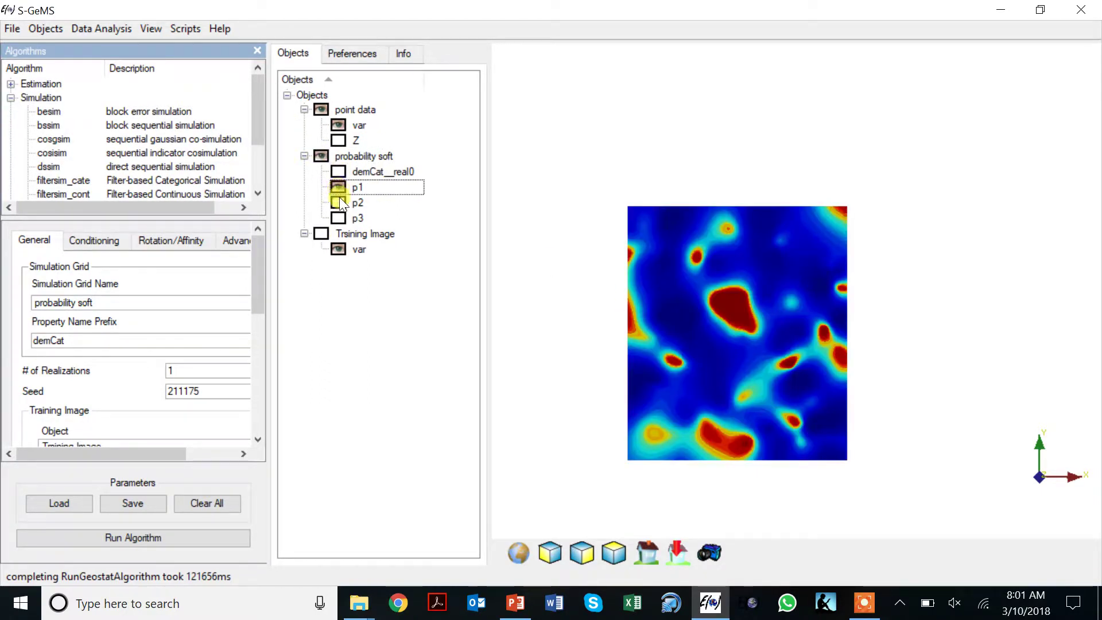
click(338, 203)
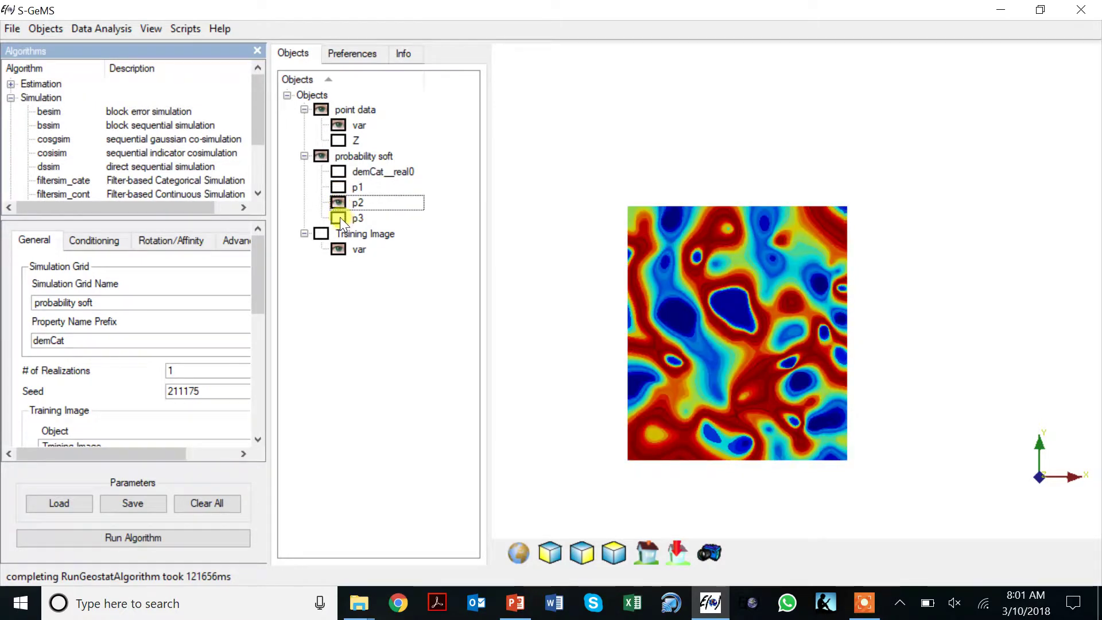
click(339, 219)
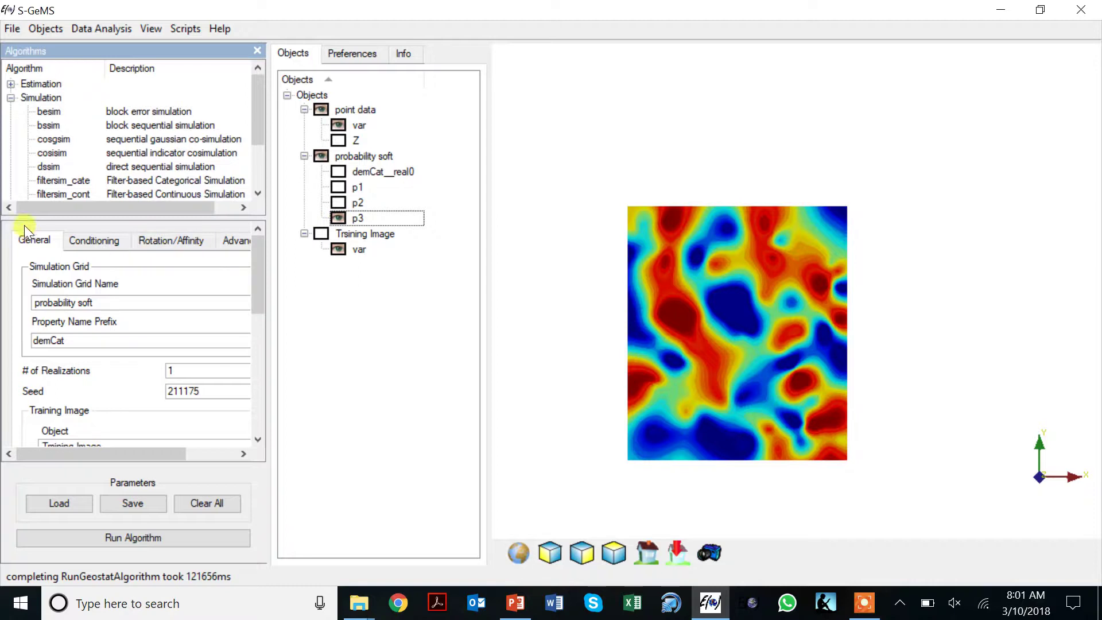
drag(256, 125, 256, 181)
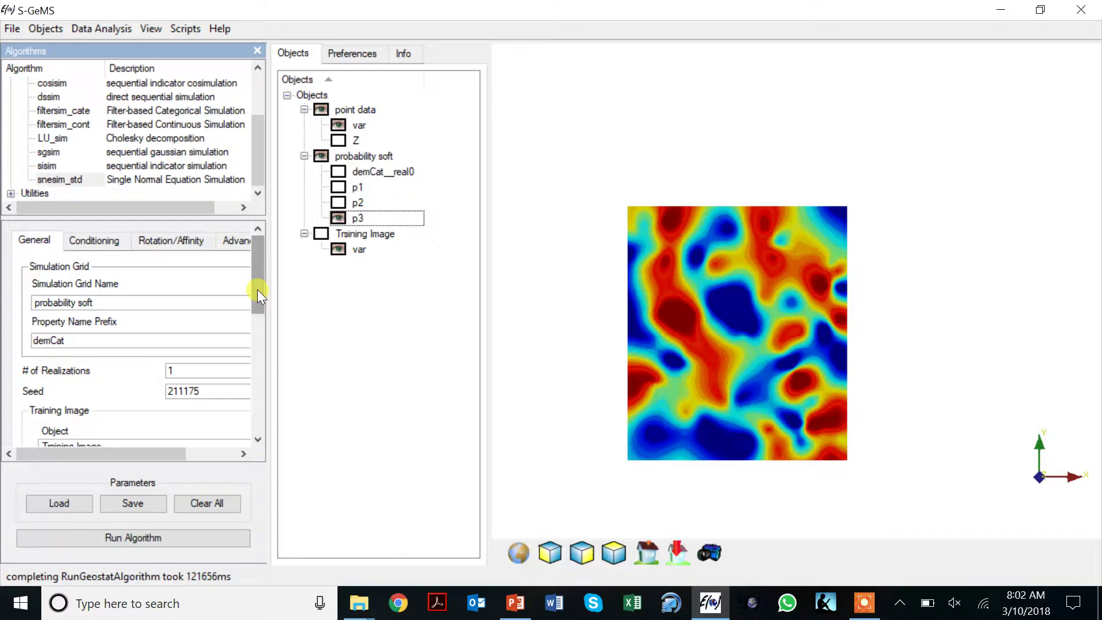
click(361, 154)
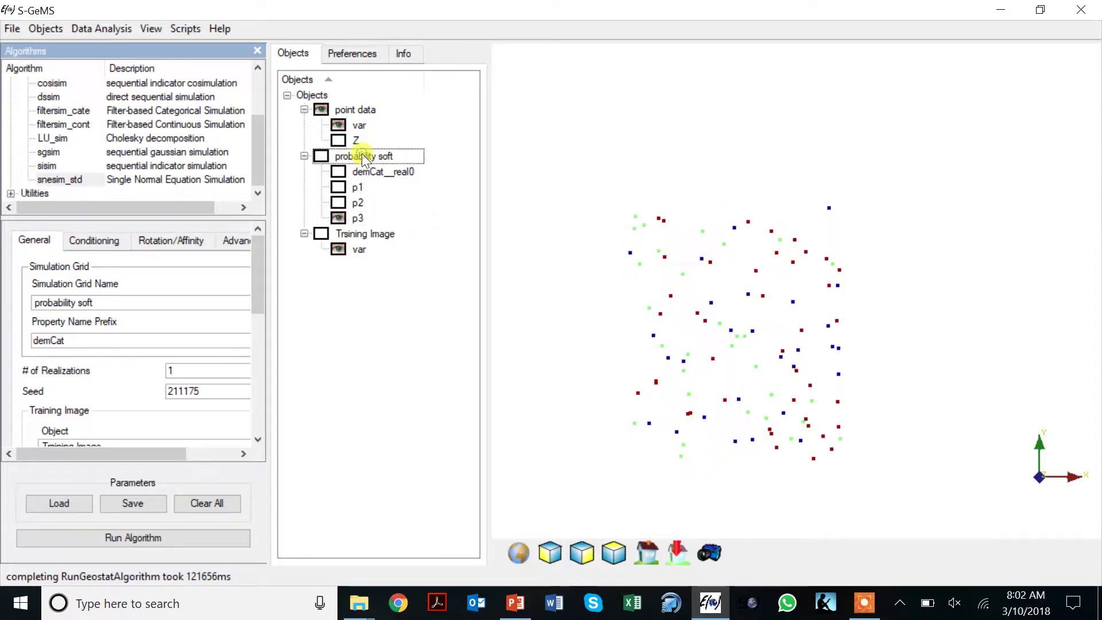
click(320, 154)
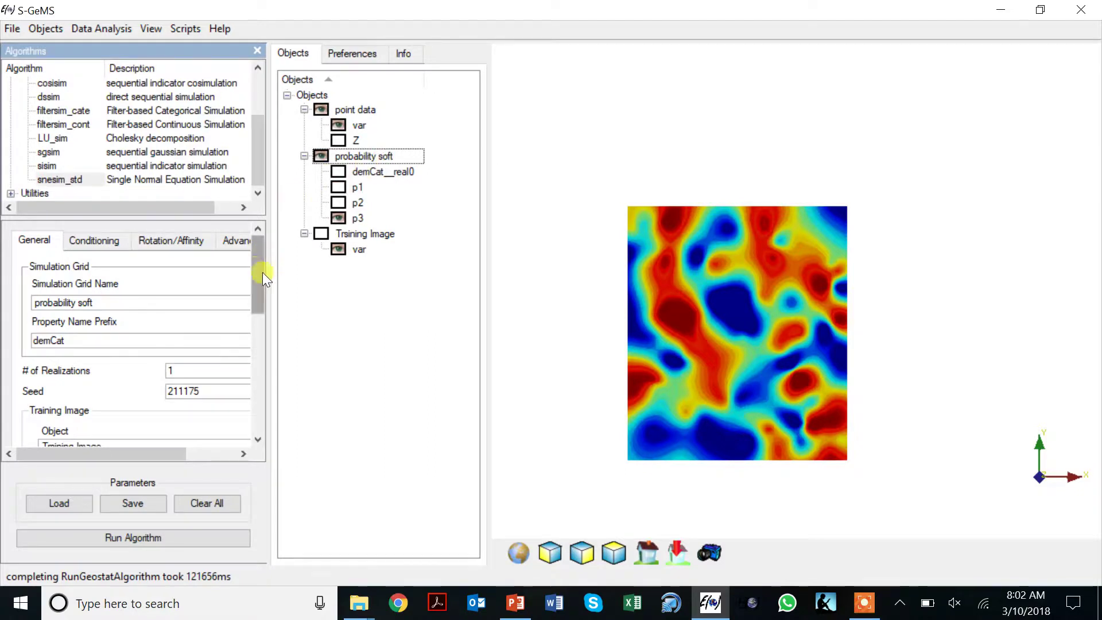
drag(263, 273, 256, 323)
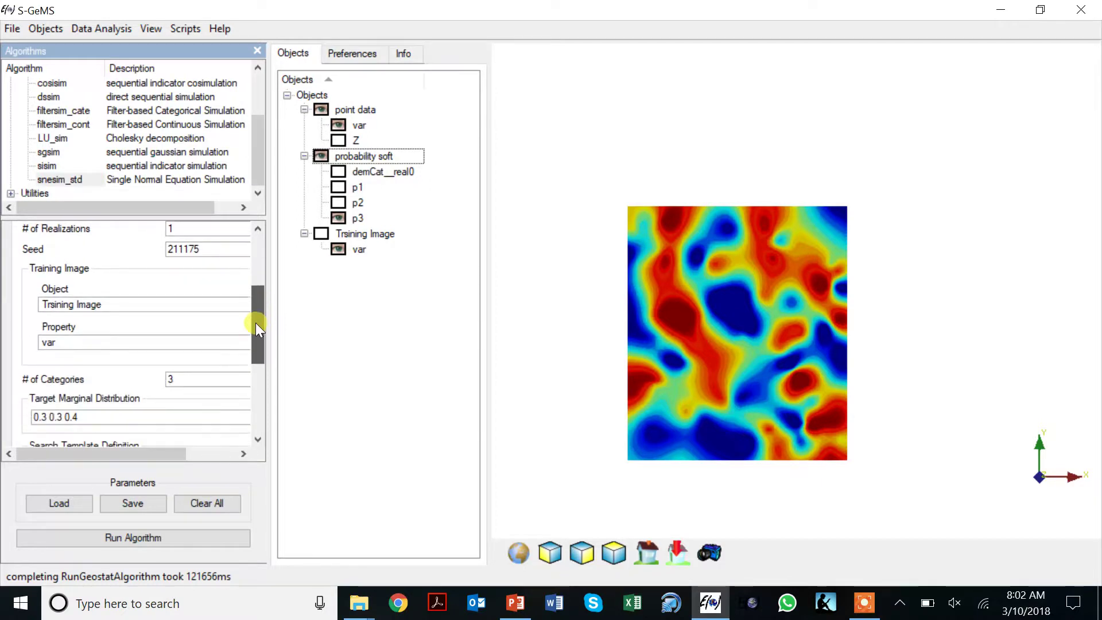
click(338, 250)
drag(260, 340, 260, 370)
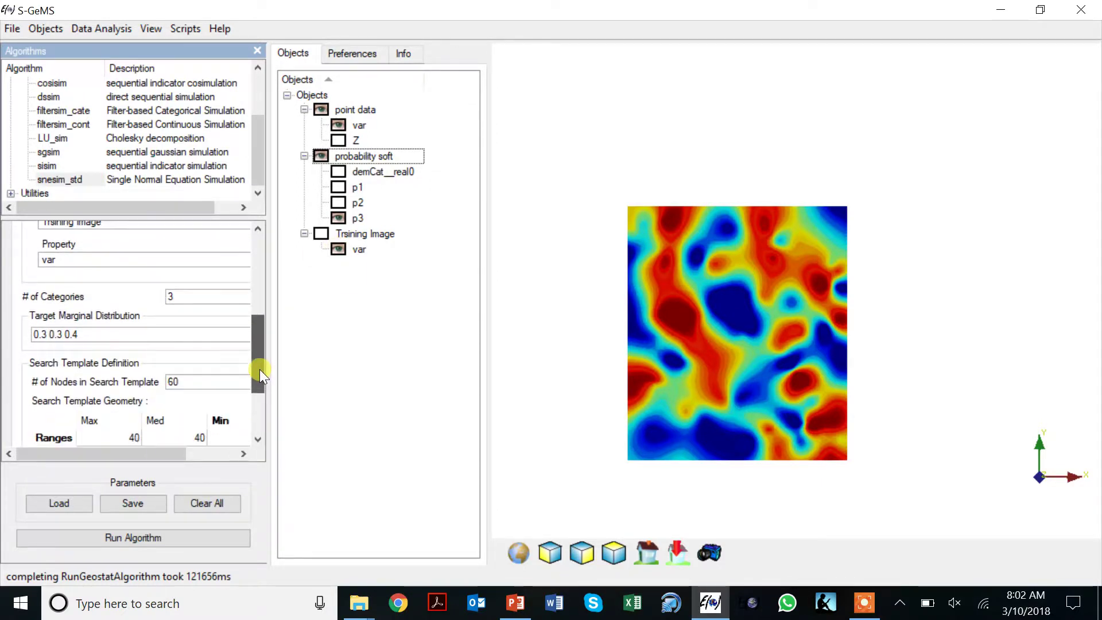
click(178, 296)
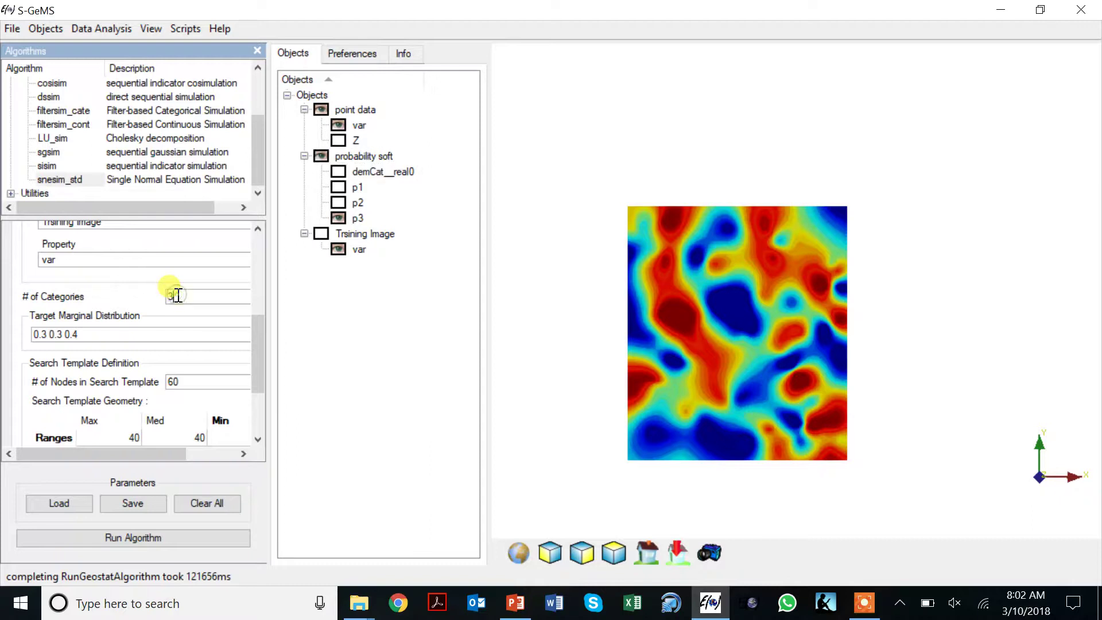
click(38, 334)
click(38, 335)
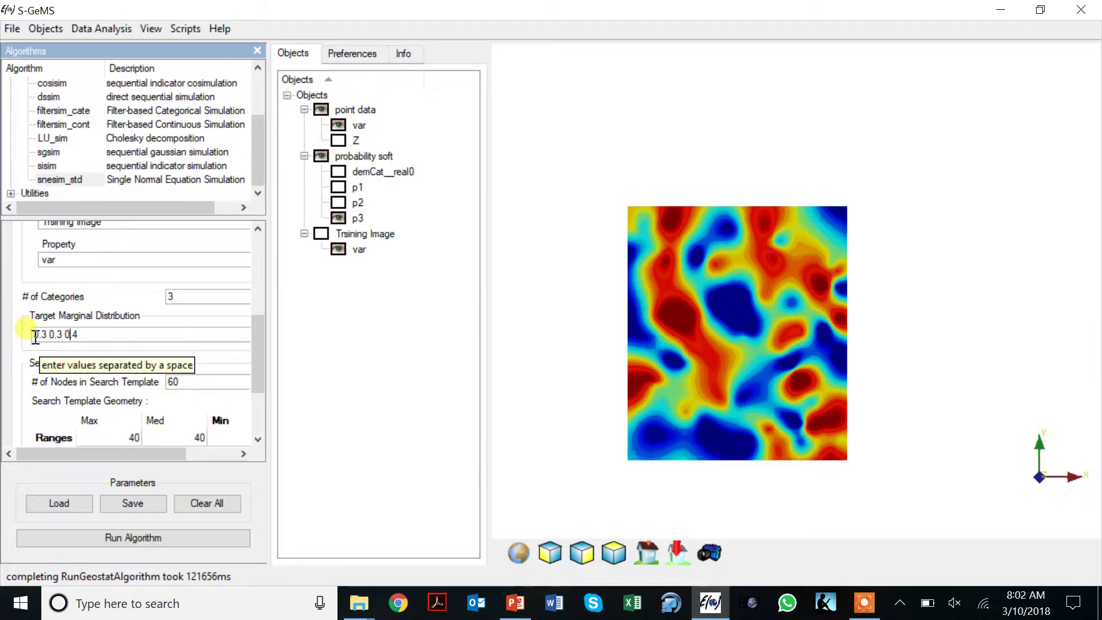
click(69, 334)
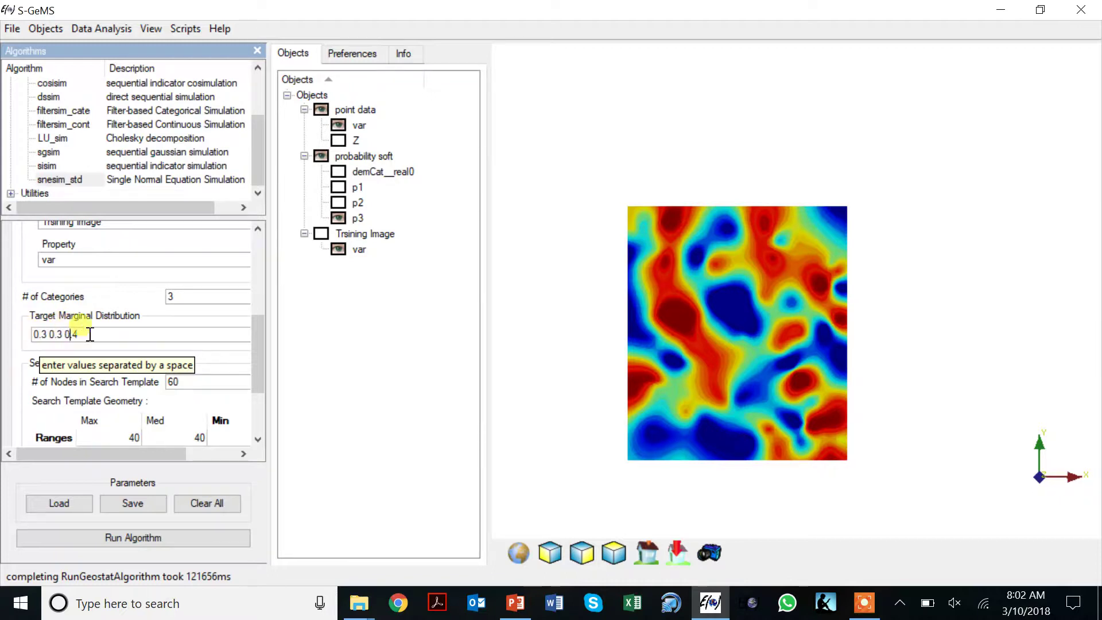
Step: Plot a histogram of the point data var property, then close it
click(111, 35)
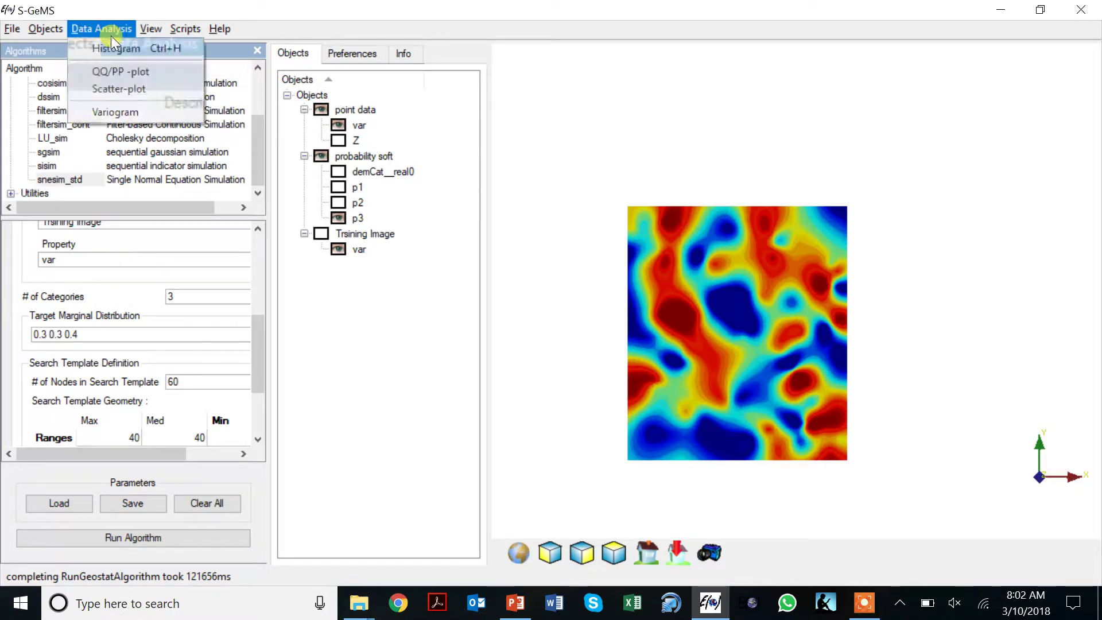
click(116, 47)
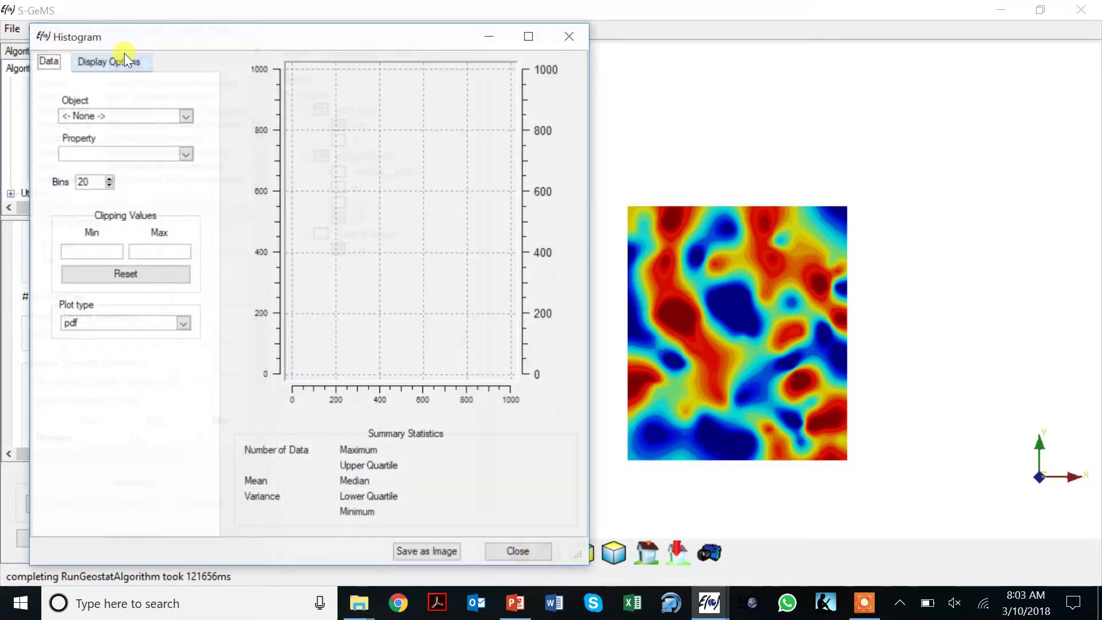
click(138, 116)
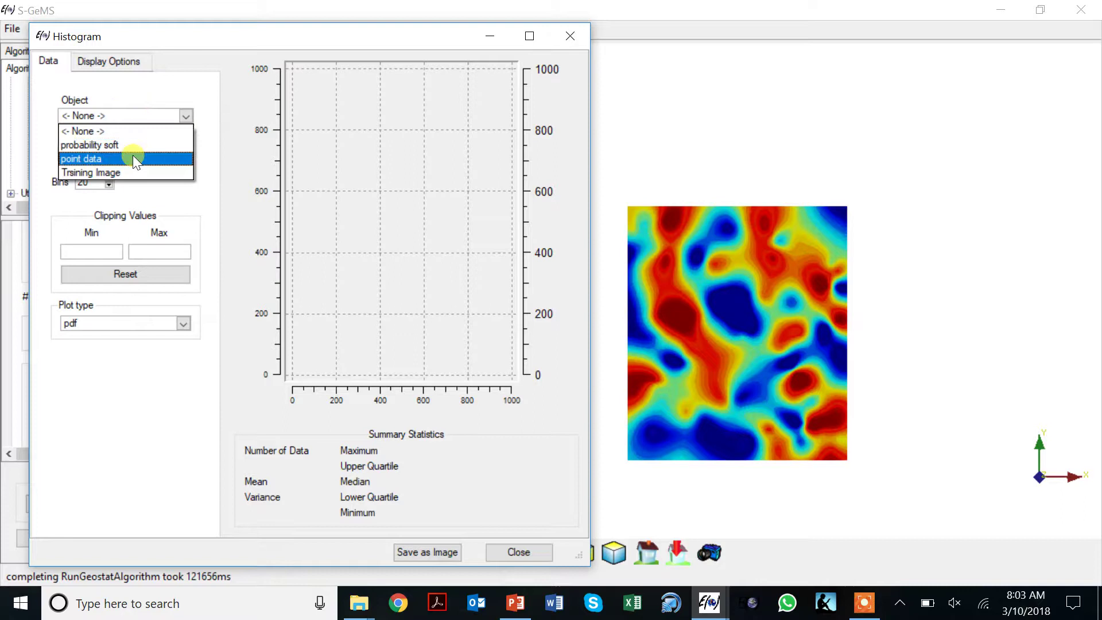
click(132, 159)
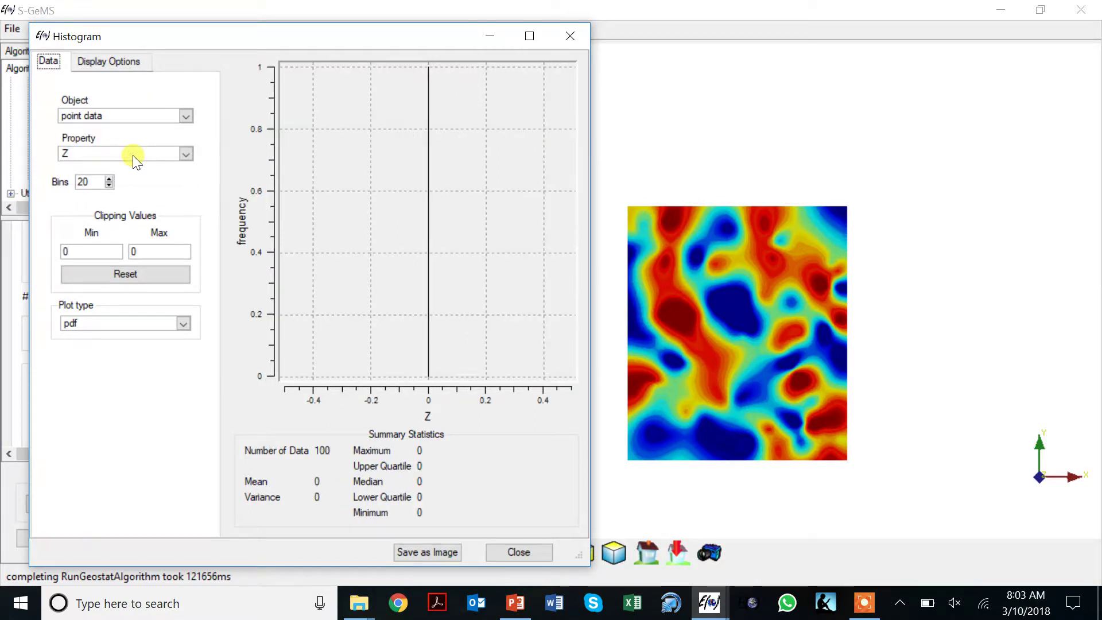
click(133, 155)
click(119, 183)
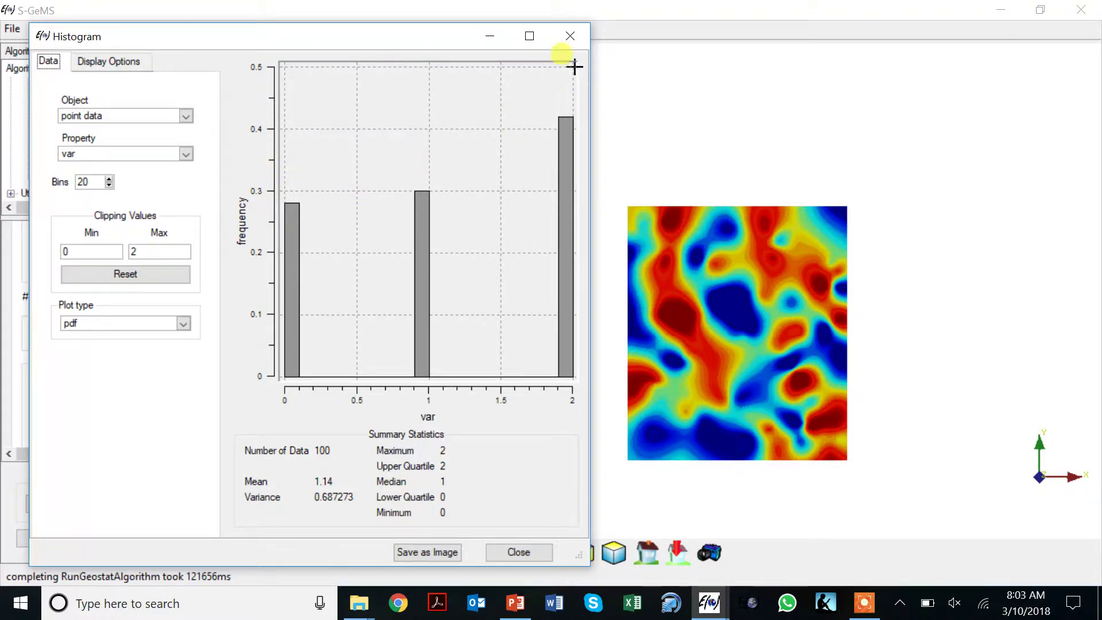
click(570, 36)
Step: Plot the Training Image var histogram (proportions near 0.28, 0.29, 0.42), then close it
click(116, 32)
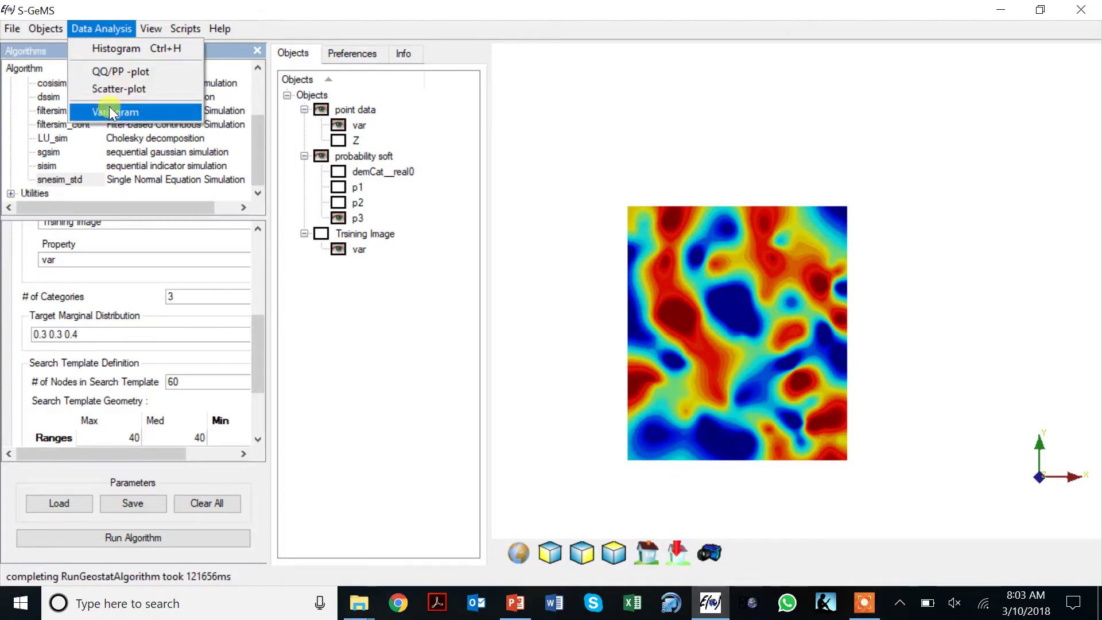
click(109, 46)
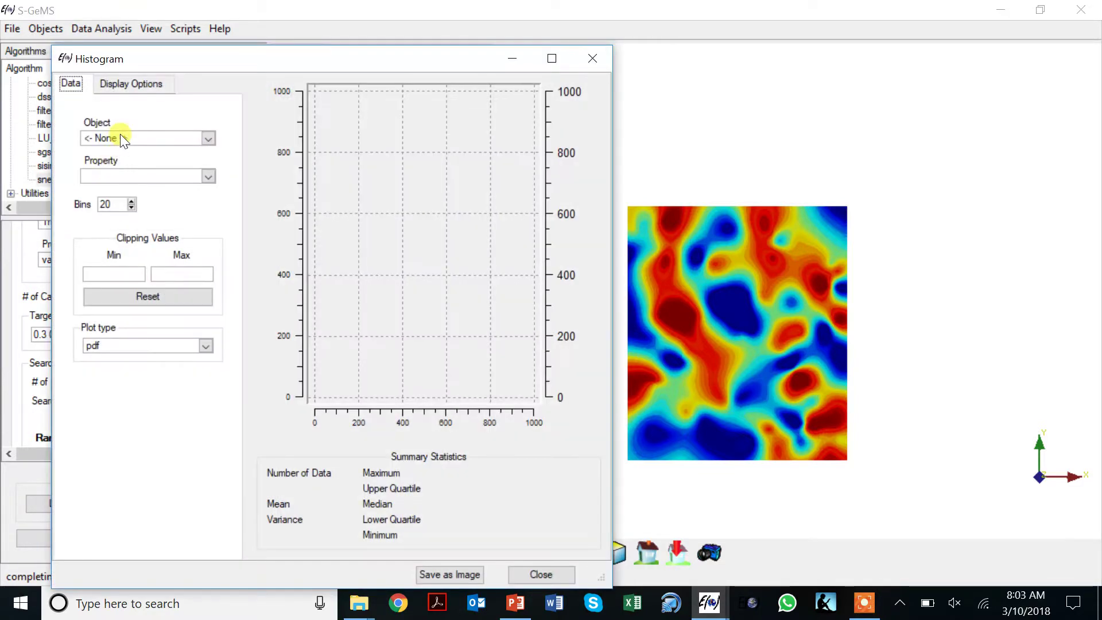
click(119, 138)
click(124, 181)
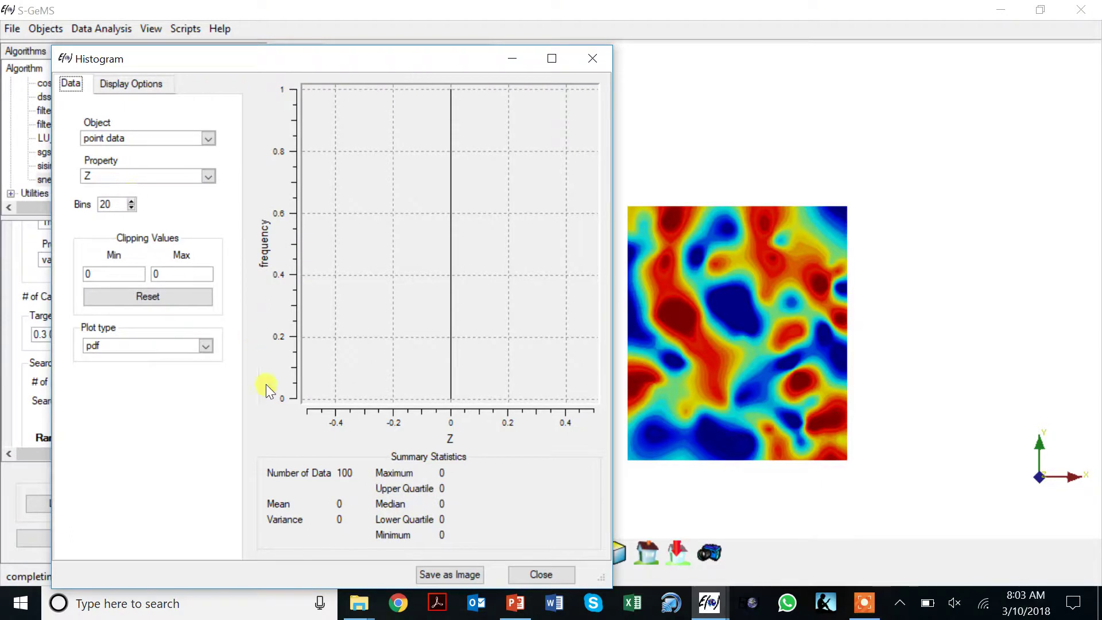
click(122, 181)
click(116, 137)
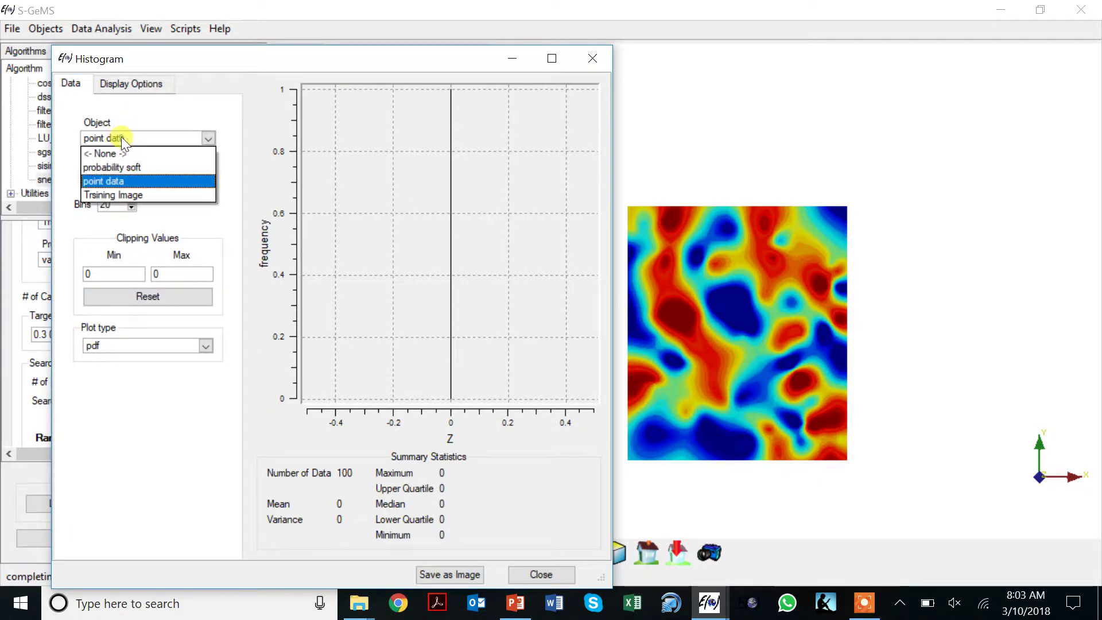
click(121, 194)
click(119, 176)
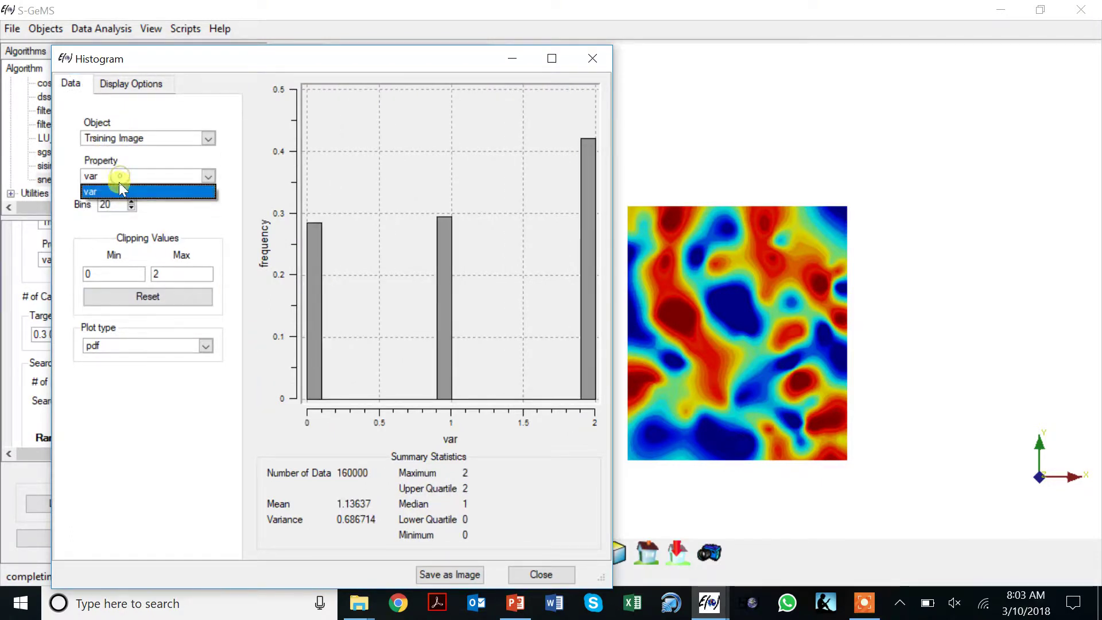
click(119, 181)
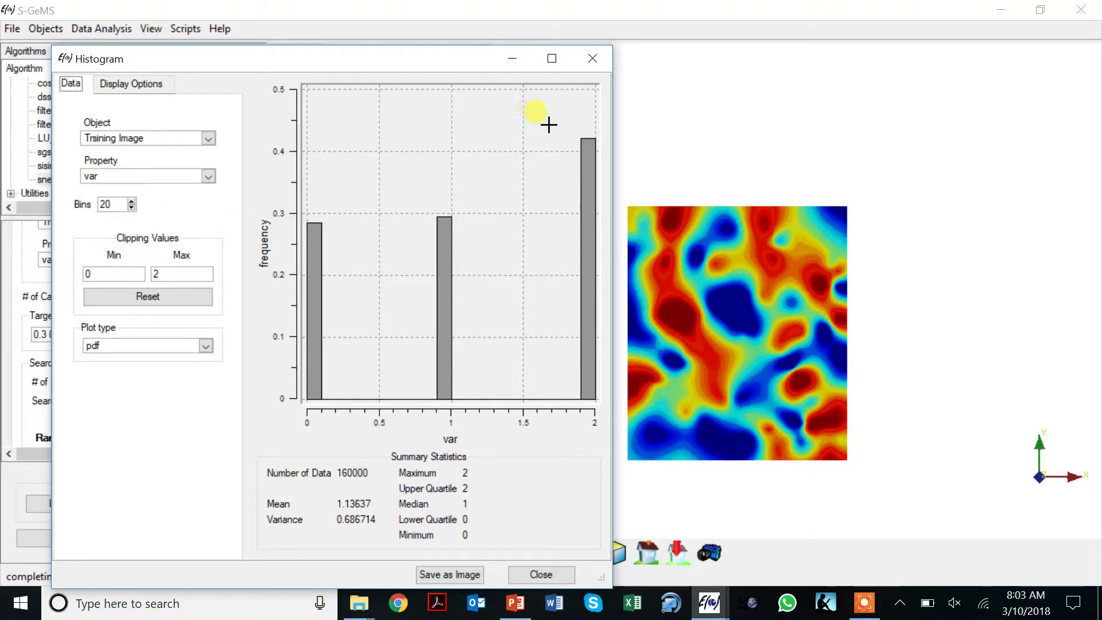
click(594, 59)
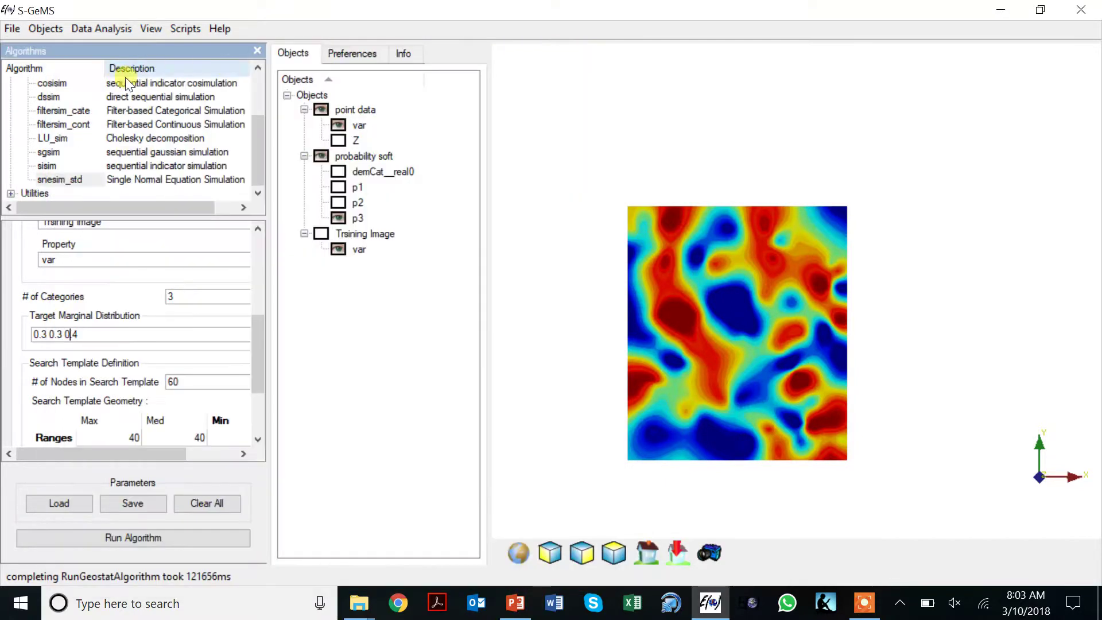
click(113, 29)
Step: Open a histogram of the probability soft grid's p1 property
click(118, 44)
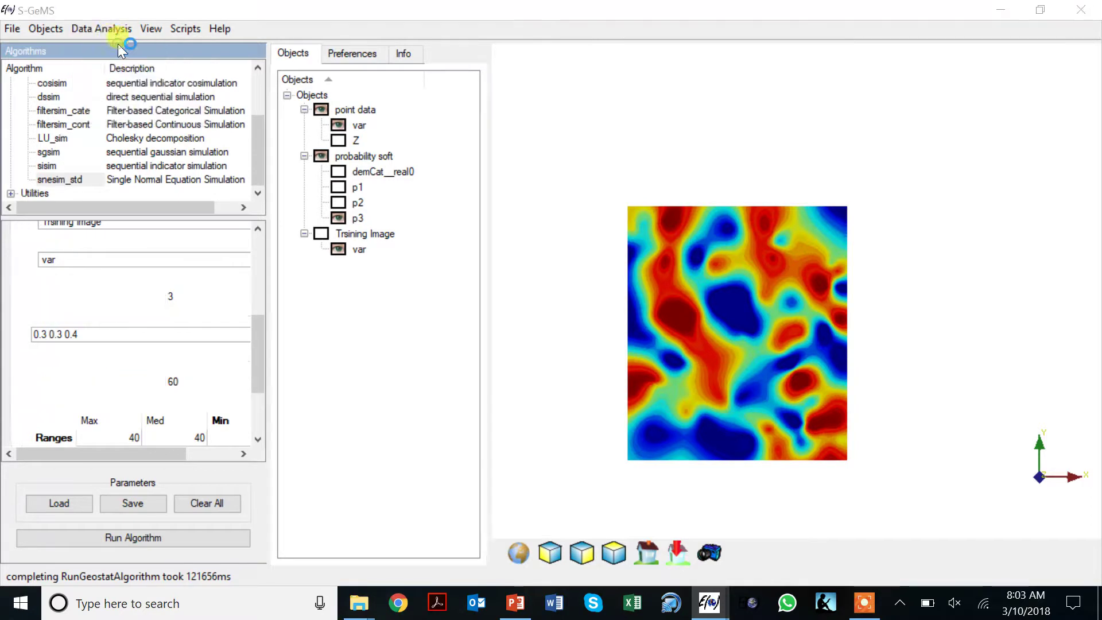
click(145, 161)
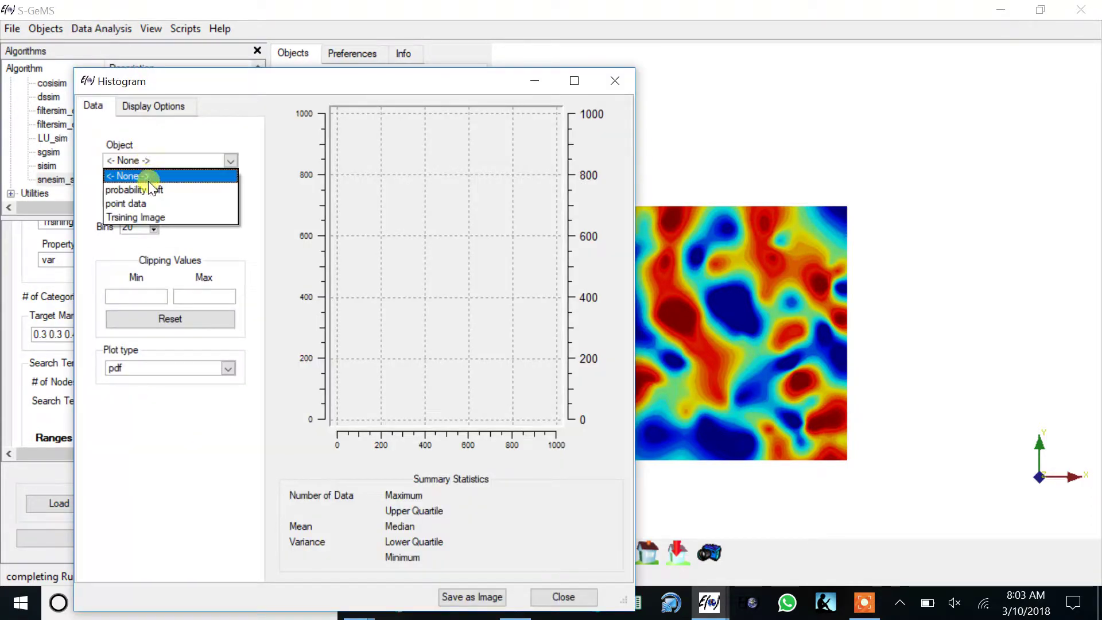
click(147, 185)
click(143, 196)
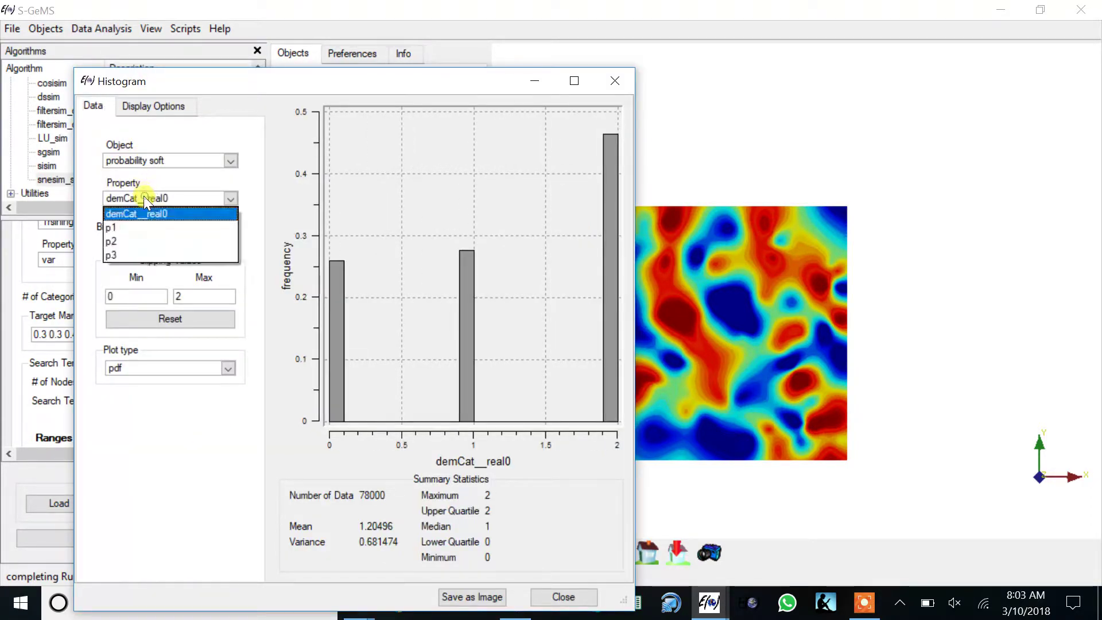
click(139, 226)
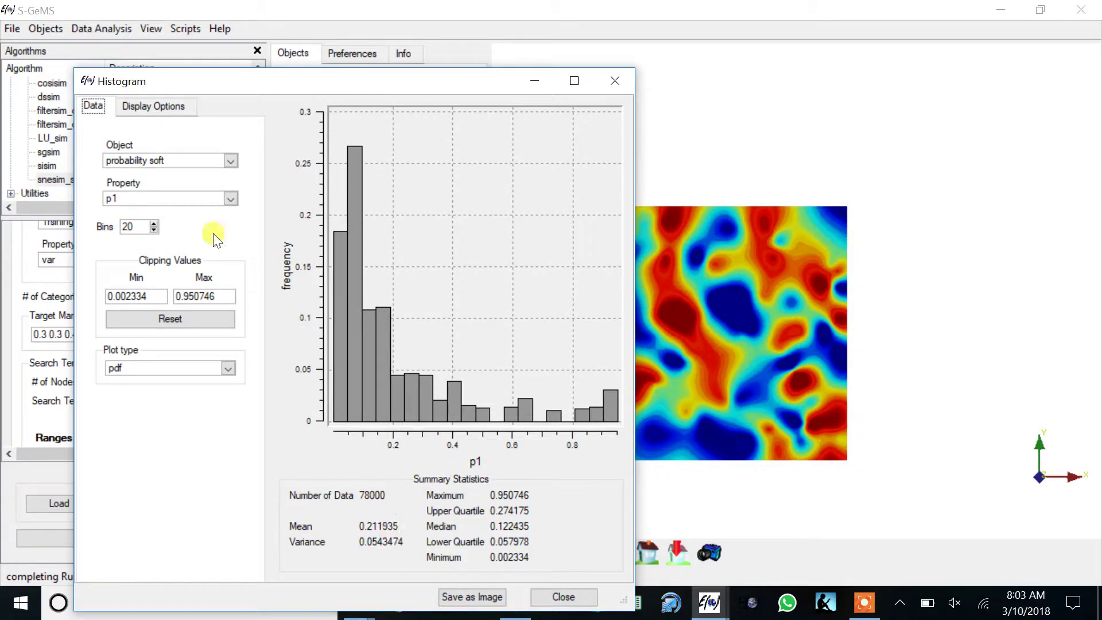
Step: Switch the histogram to p2, then p3 (mean 0.509), and close it
click(174, 198)
click(166, 240)
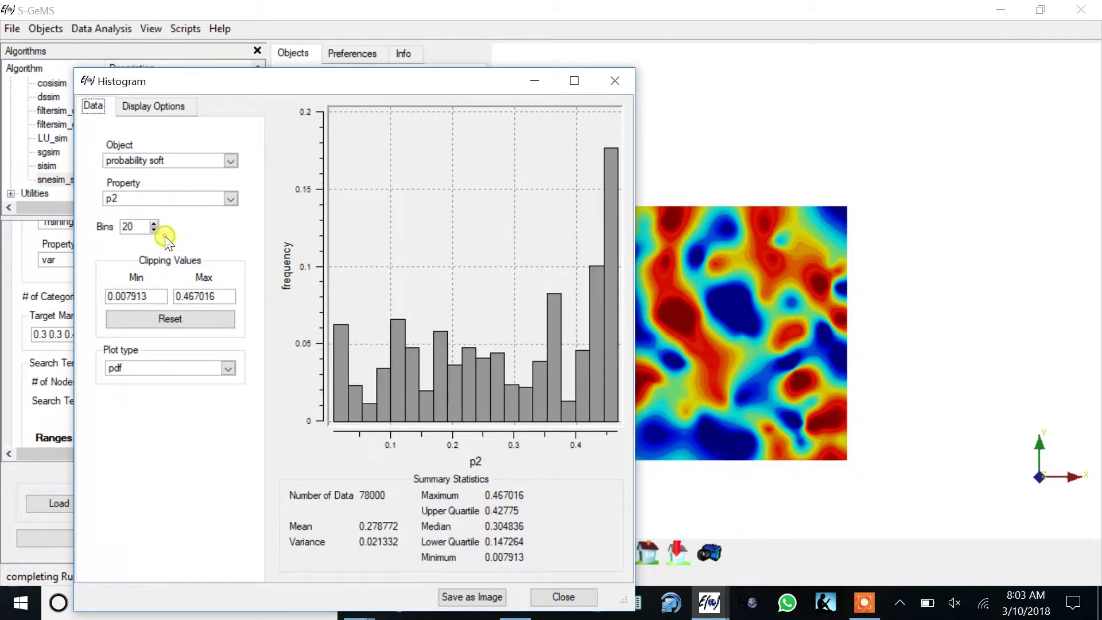
click(147, 198)
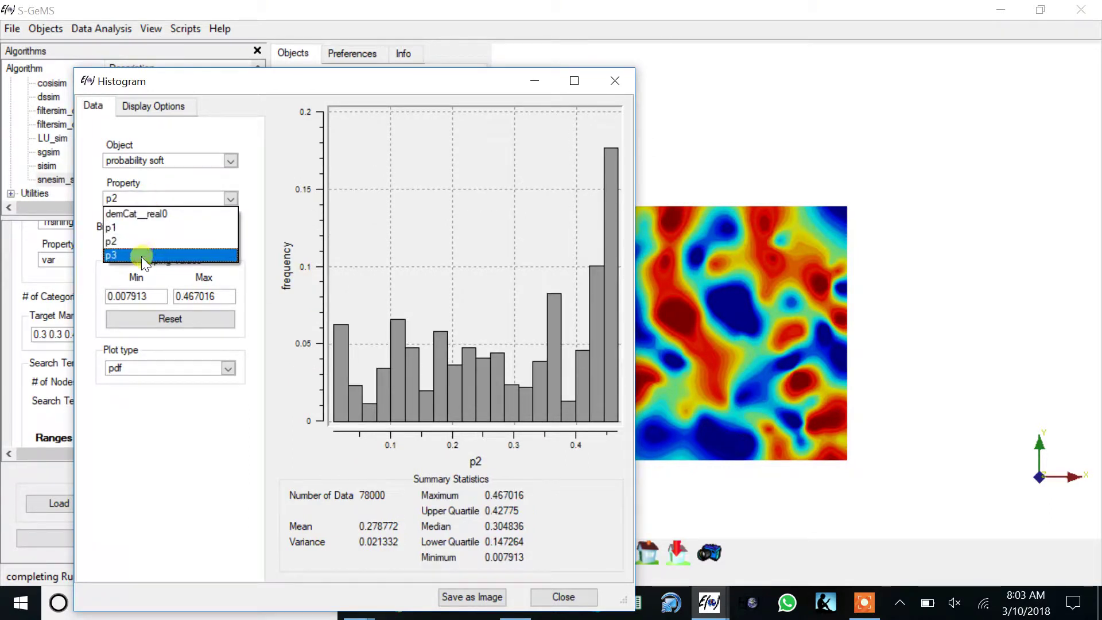
click(141, 255)
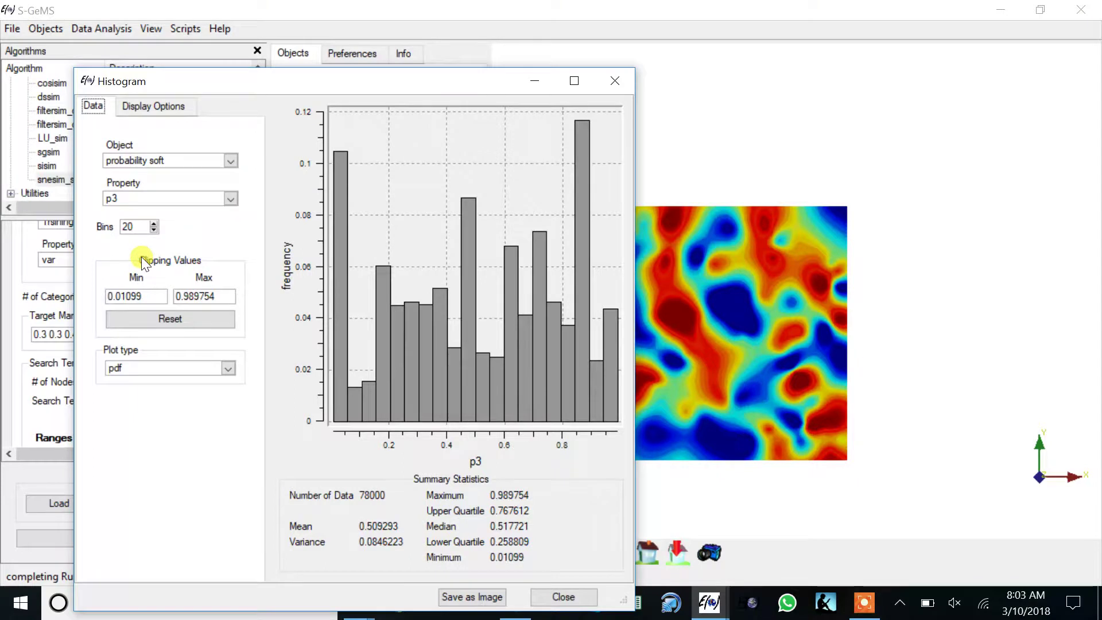
click(619, 84)
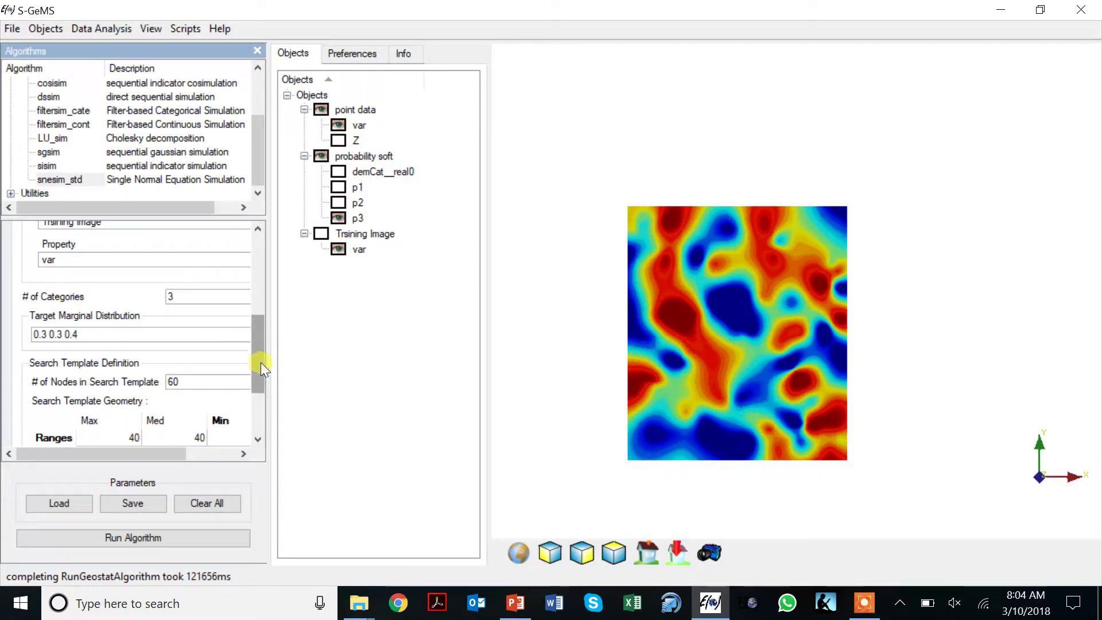
Step: Change the snesim Advanced-tab Servosystem Factor from 0.5 to 0.9
drag(260, 363, 271, 277)
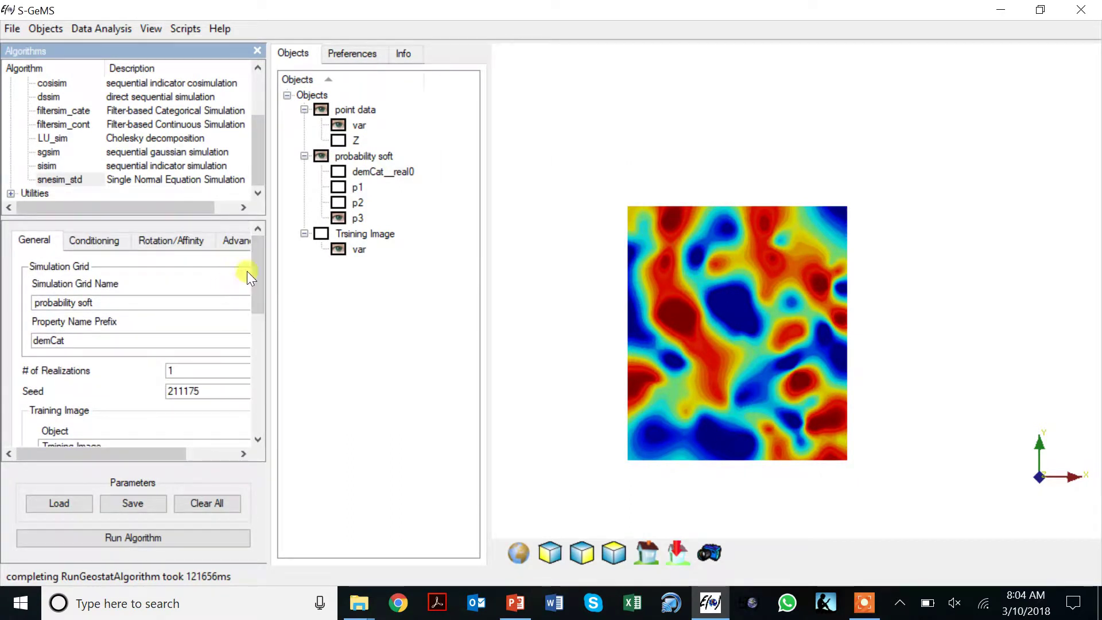
click(237, 245)
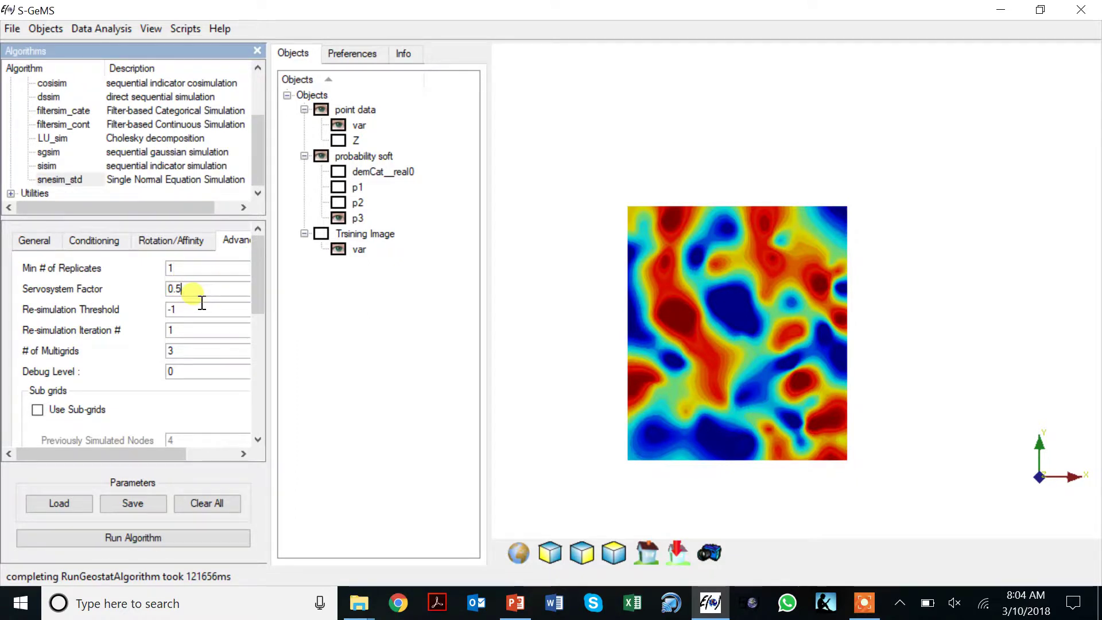
click(190, 289)
key(BackSpace)
text(0)
drag(271, 288, 345, 291)
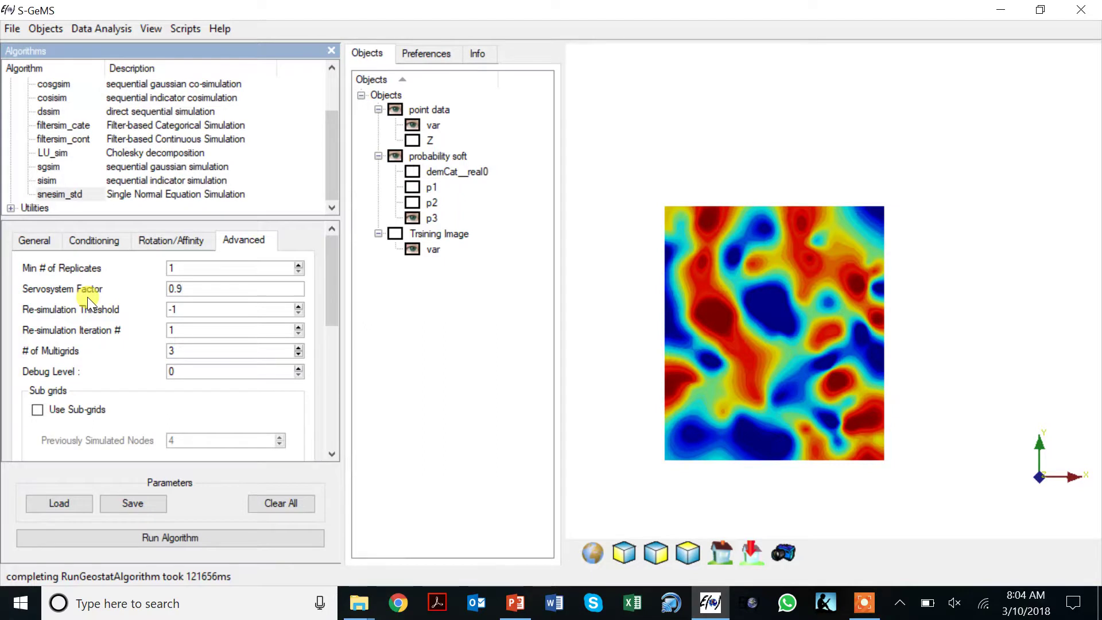
click(33, 246)
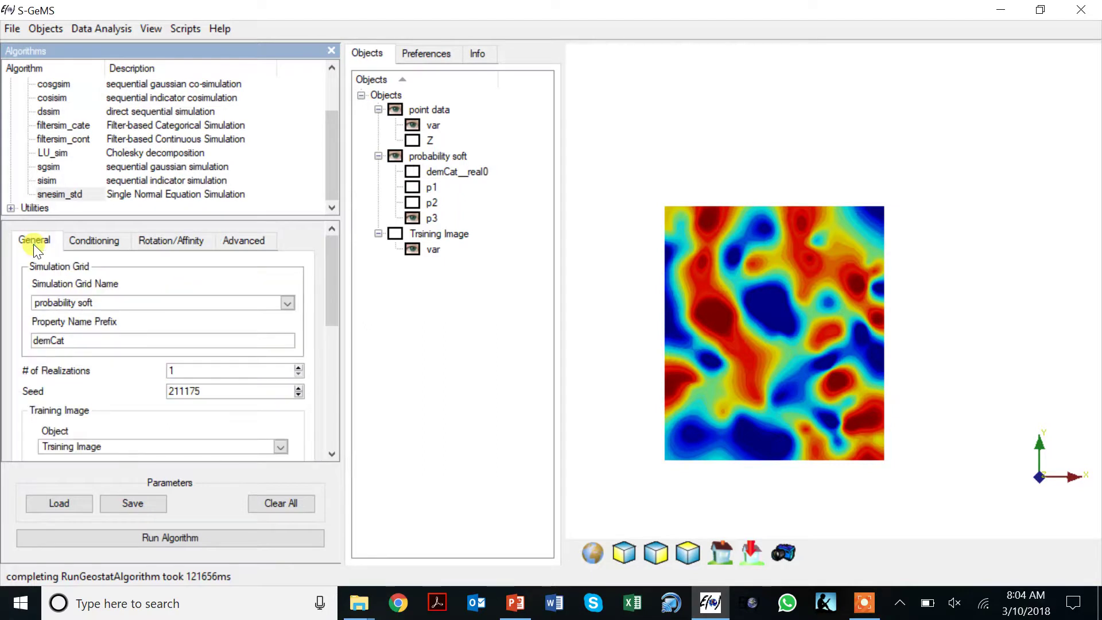
click(336, 436)
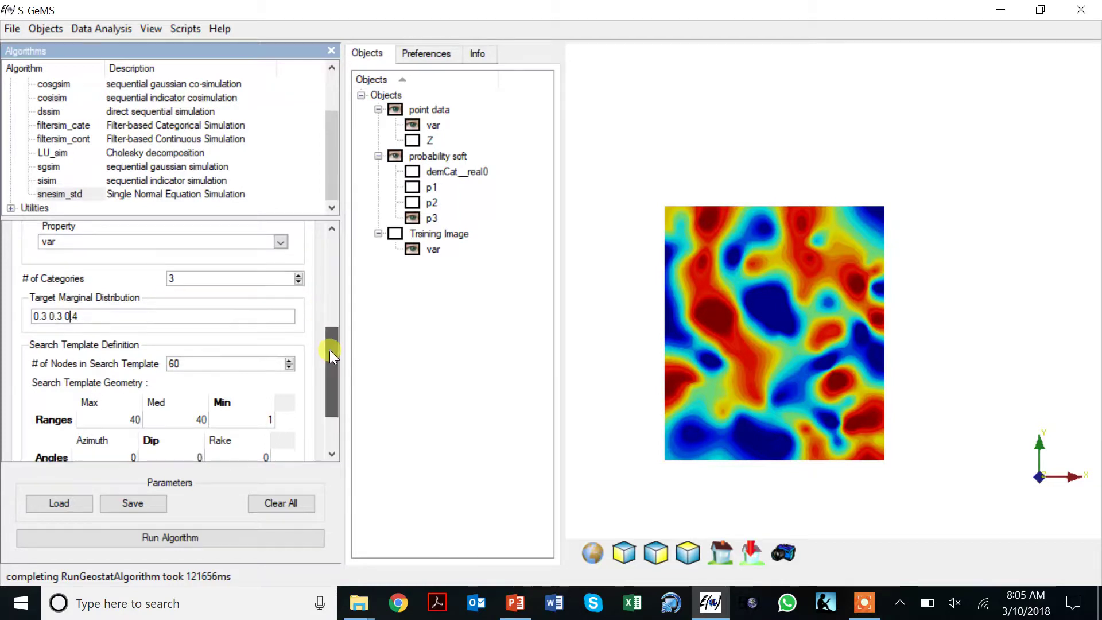
drag(330, 350, 328, 370)
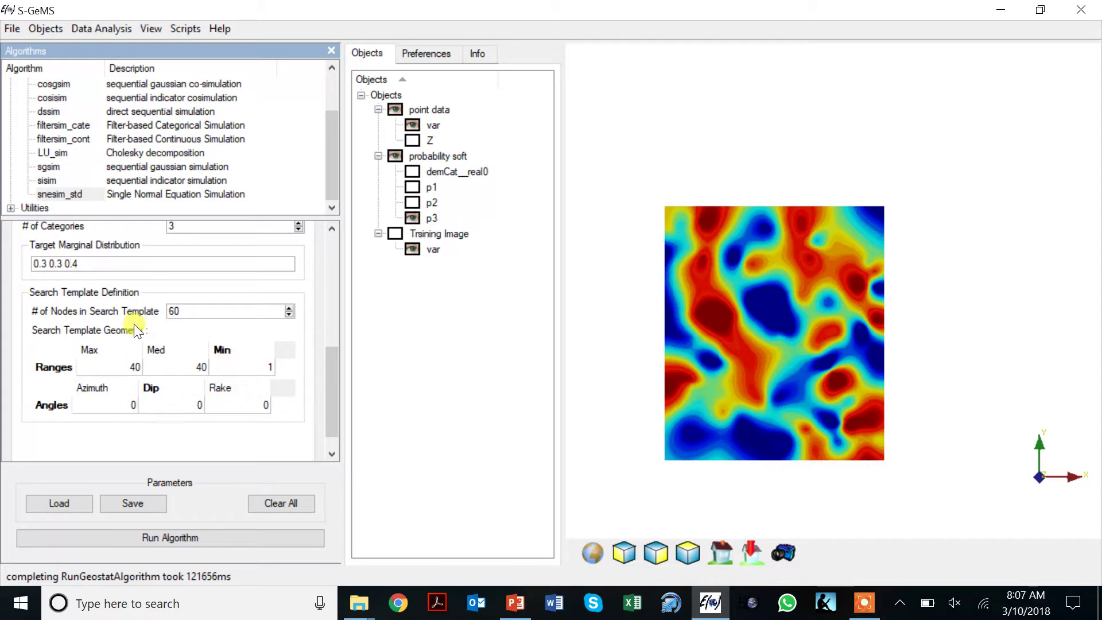
Step: Set the maximum and medium search template ranges to 100 each
click(123, 369)
text(100)
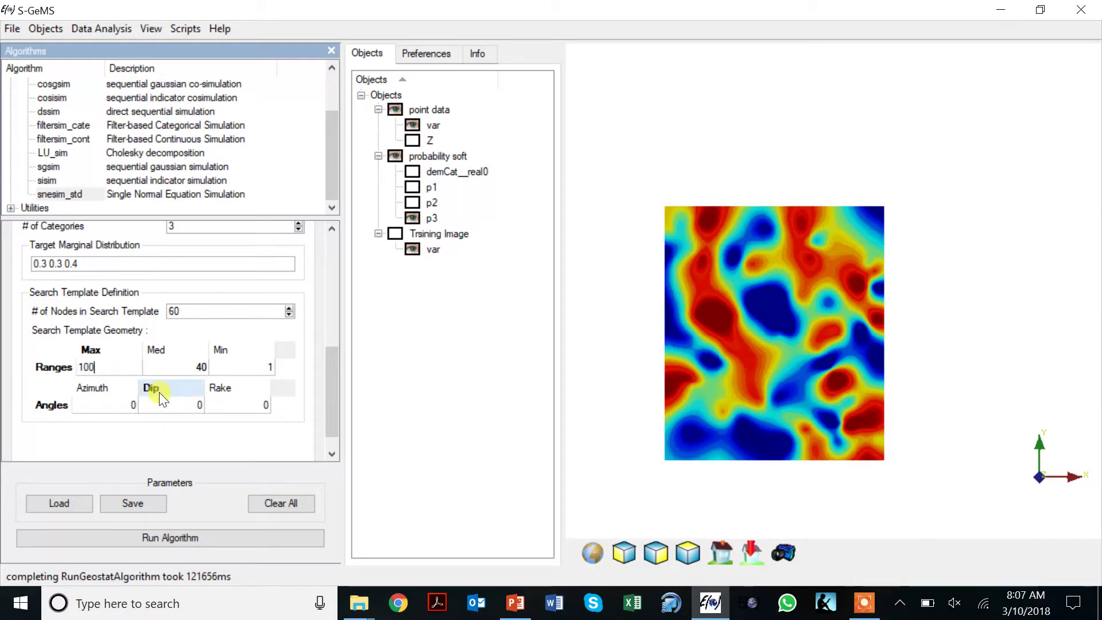
click(176, 367)
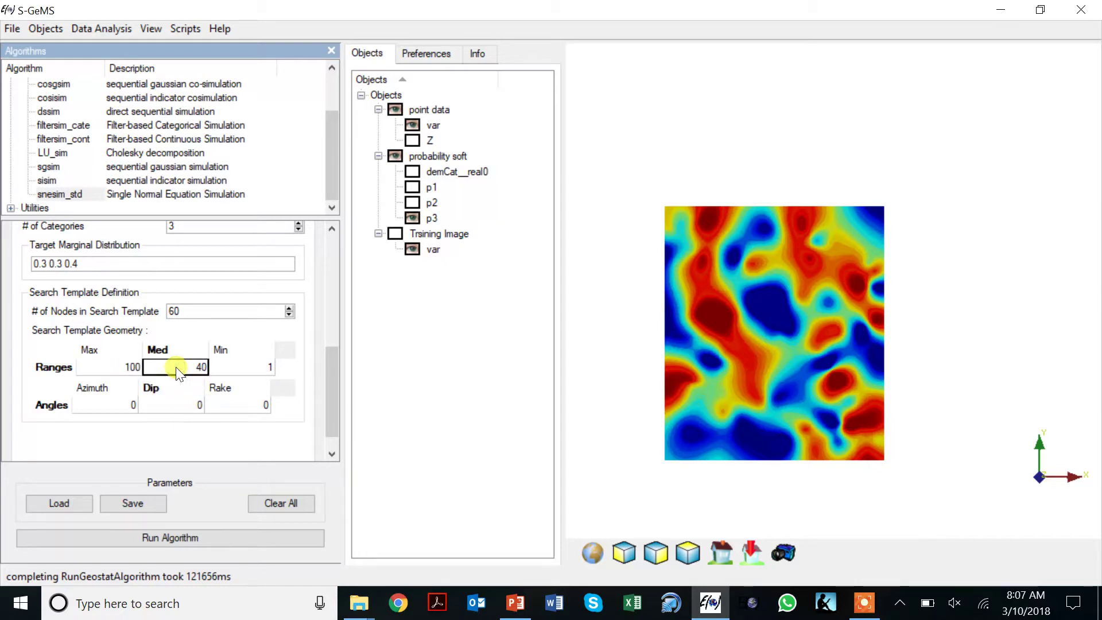
text(100)
key(Tab)
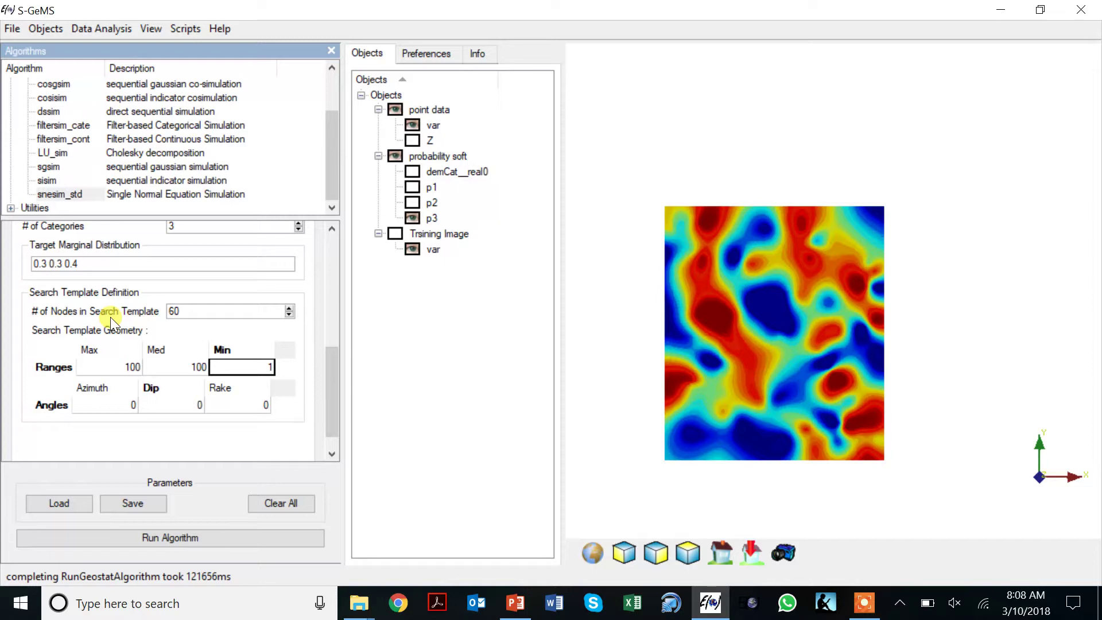
Step: Use point data var as hard data, and toggle soft-data probability calibration off and back on
click(330, 254)
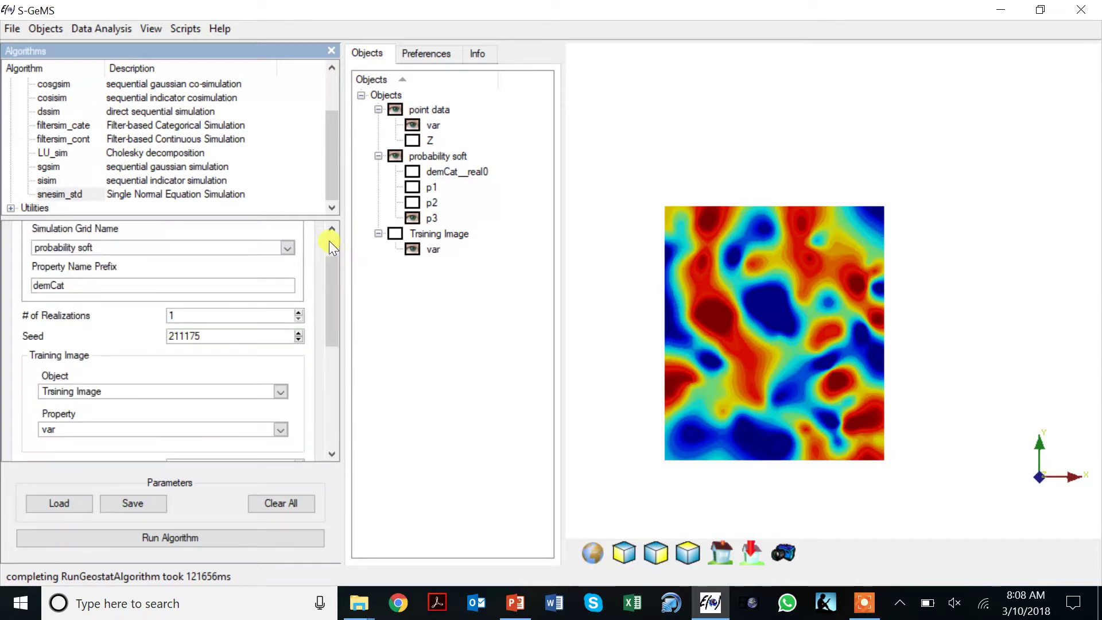
click(329, 240)
click(111, 243)
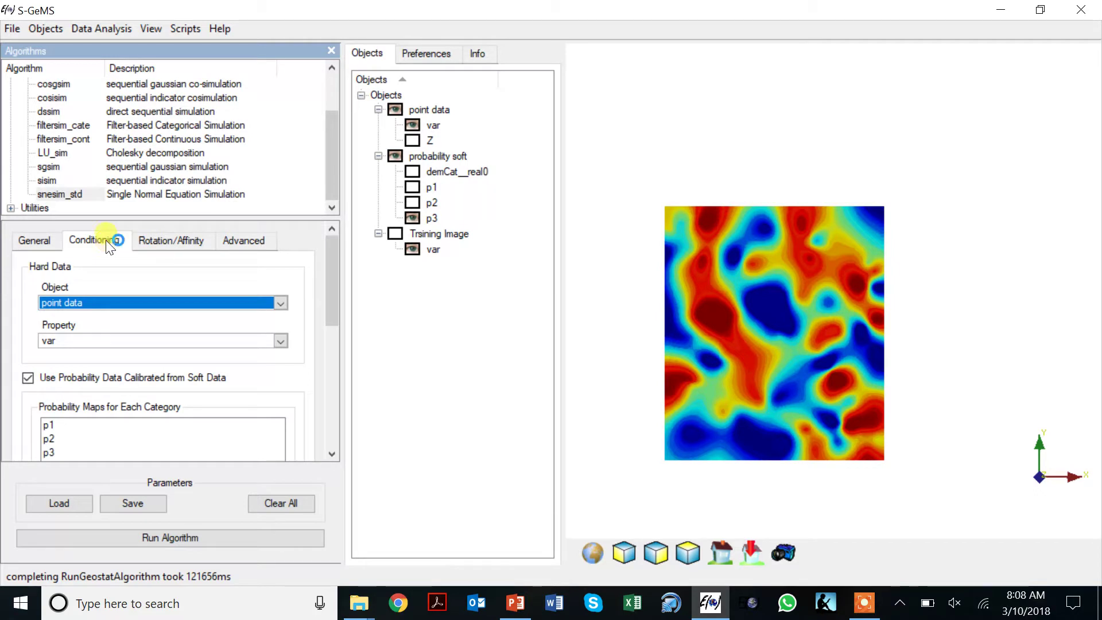
click(102, 302)
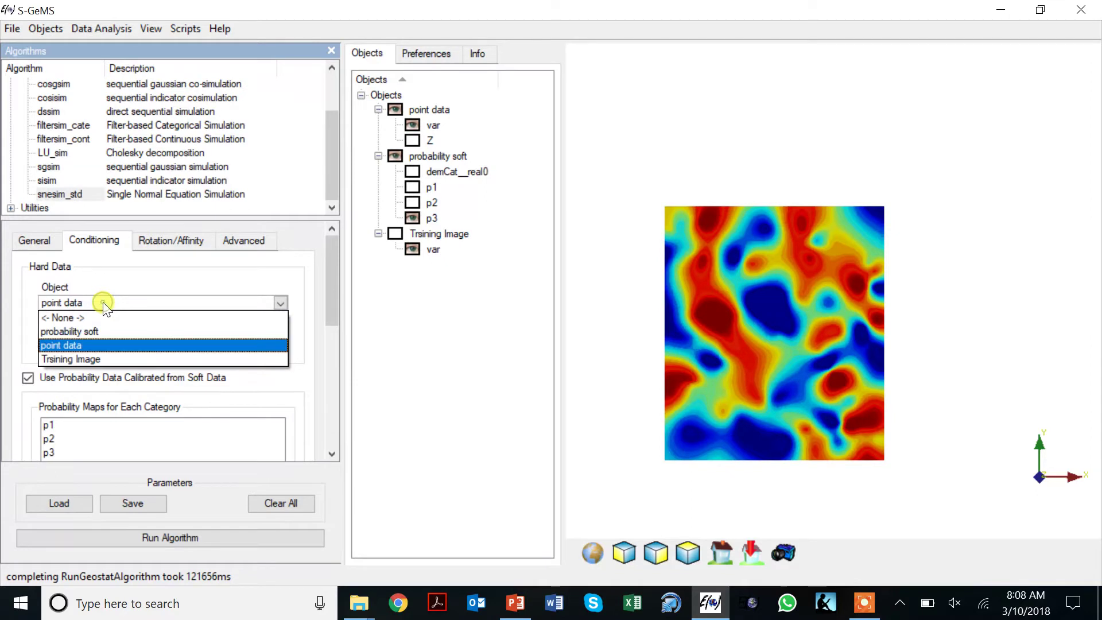
click(93, 343)
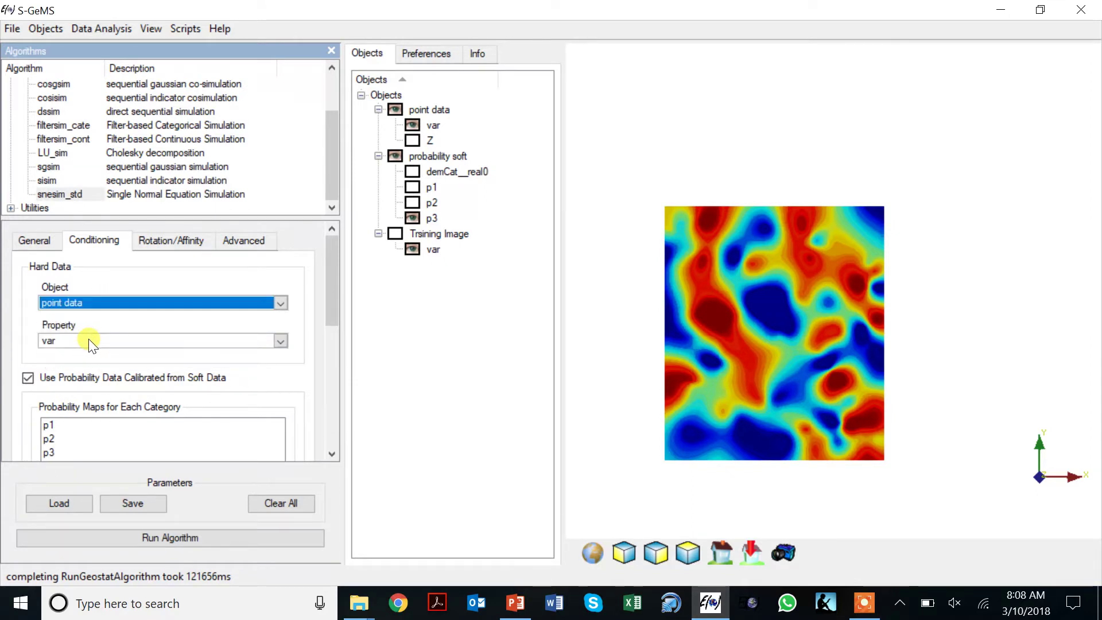
scroll(90, 343, down, 1)
click(123, 321)
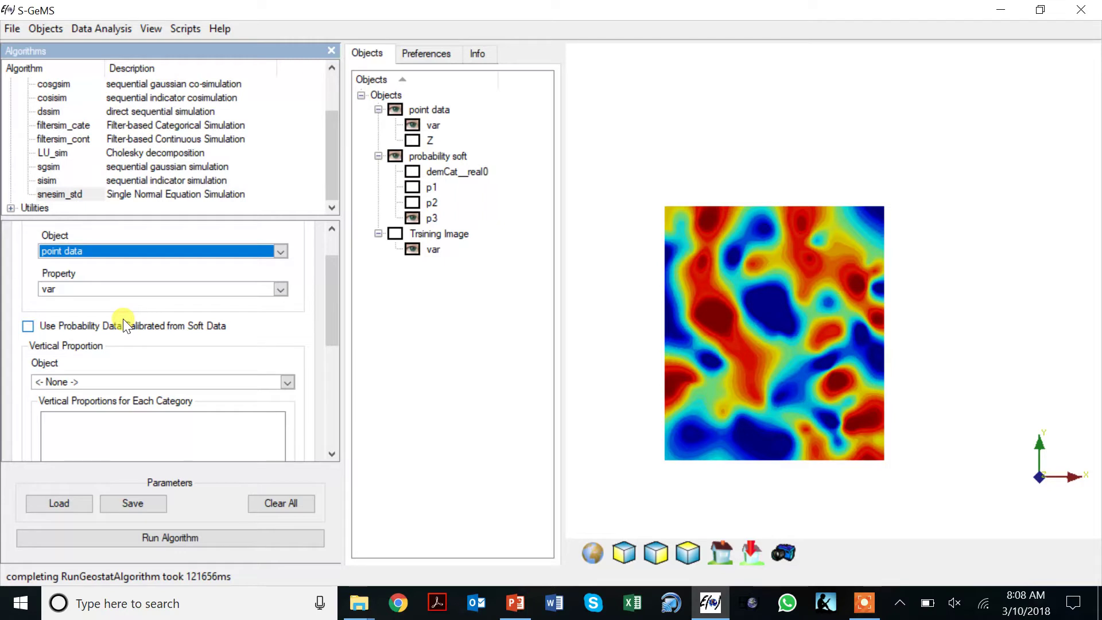
click(29, 328)
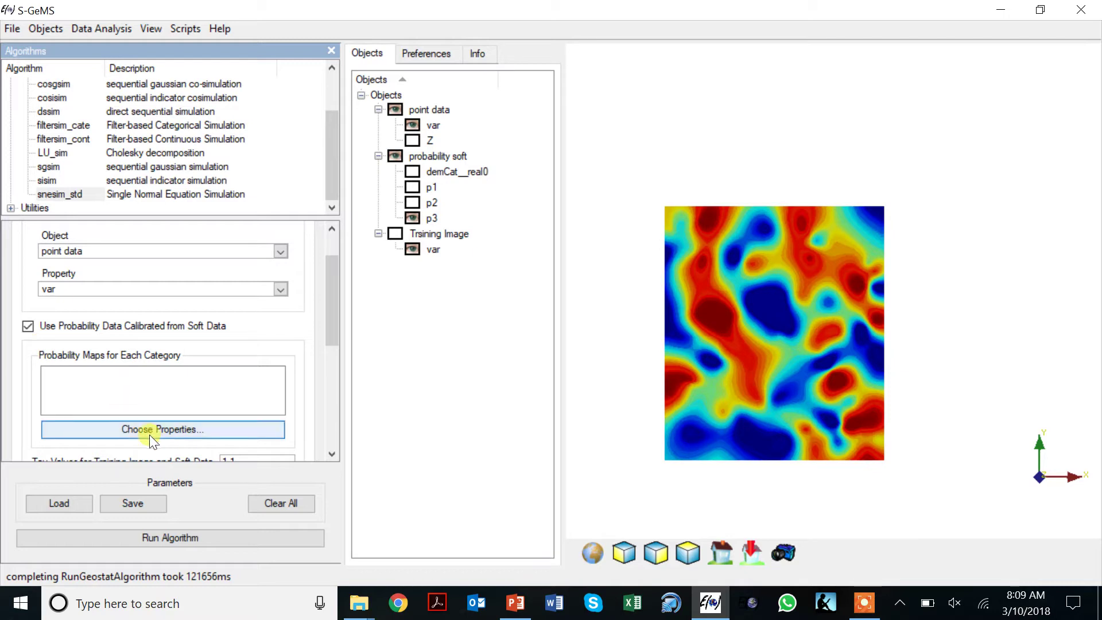
Step: Select p1, p2 and p3 as the category probability maps and confirm
click(150, 432)
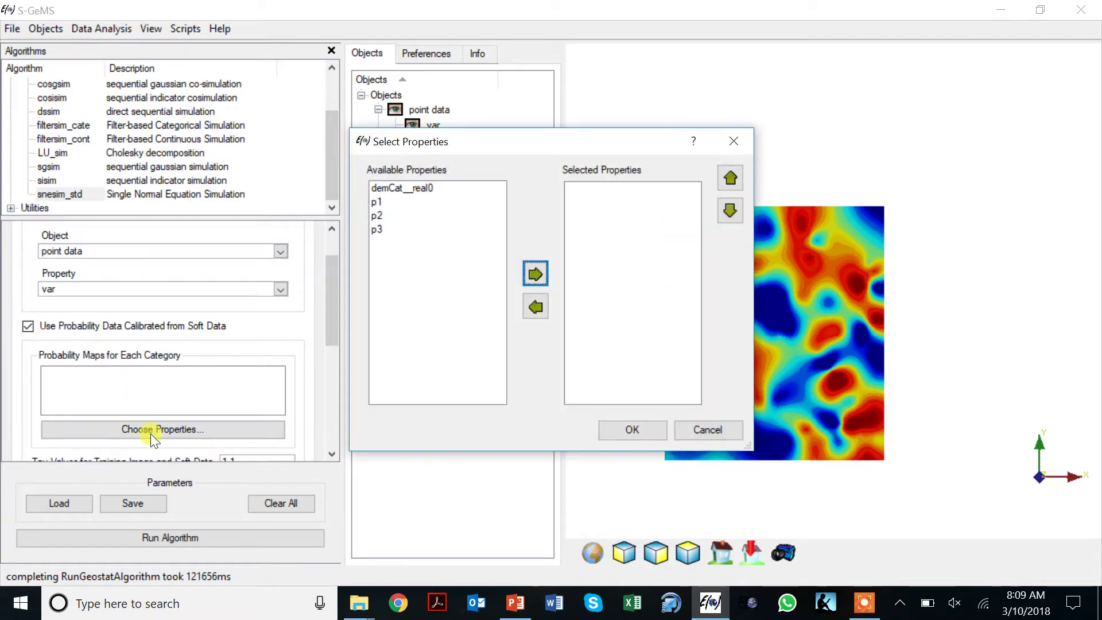
click(374, 204)
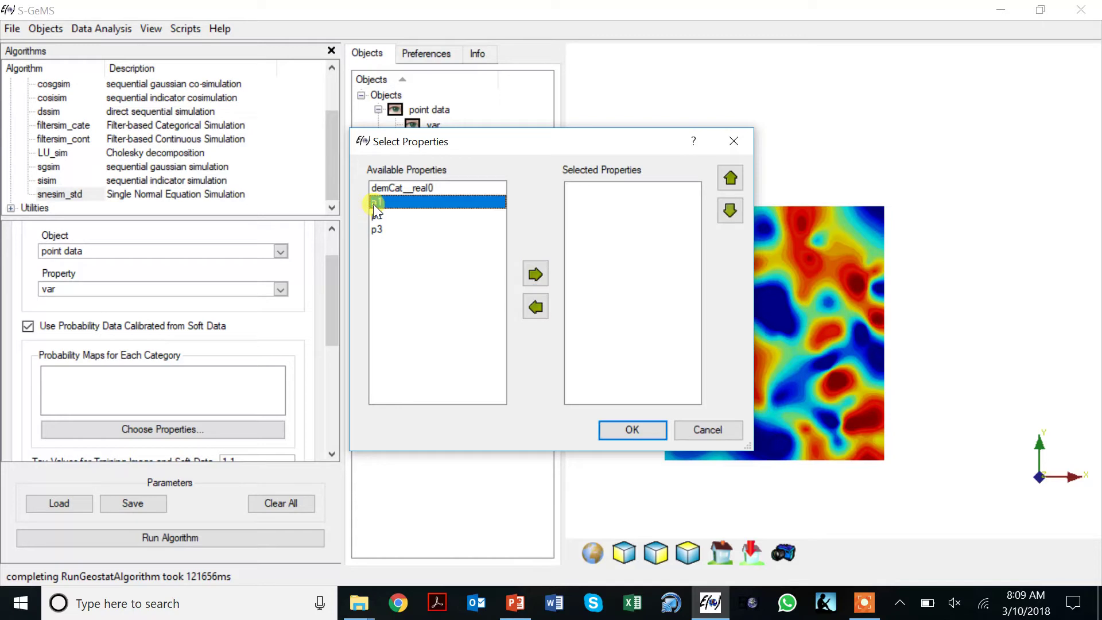
shift+click(380, 216)
shift+click(380, 229)
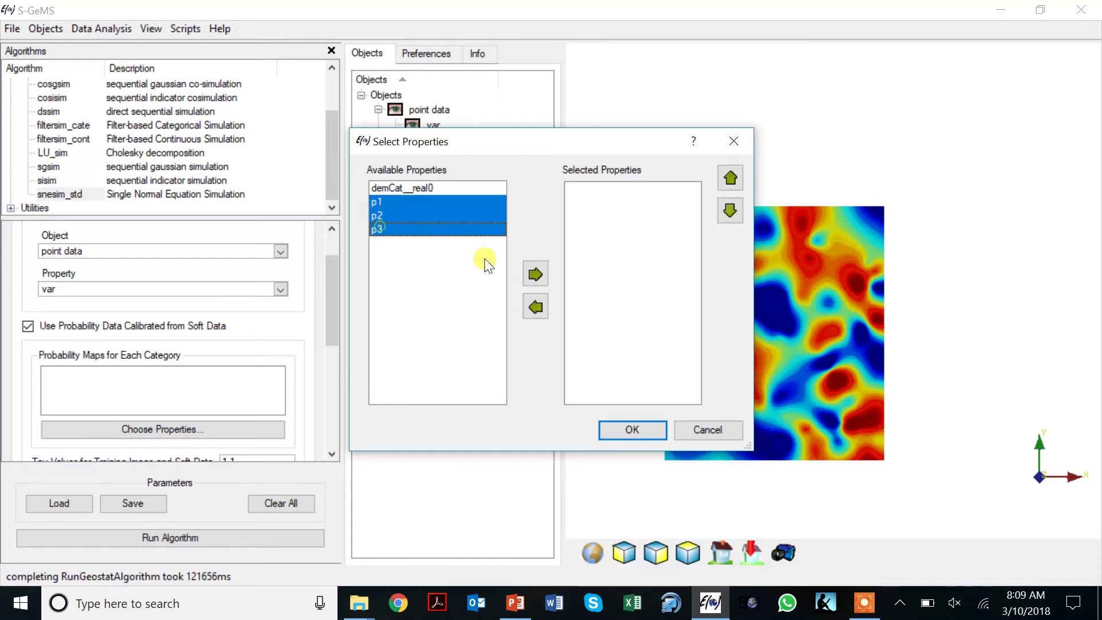
click(535, 274)
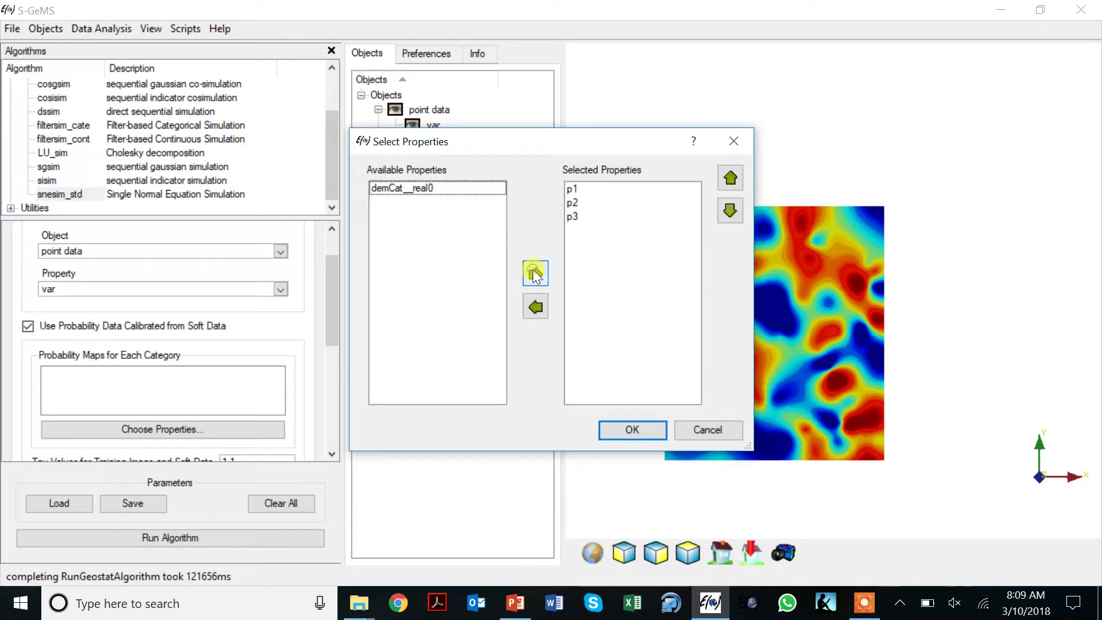
click(632, 431)
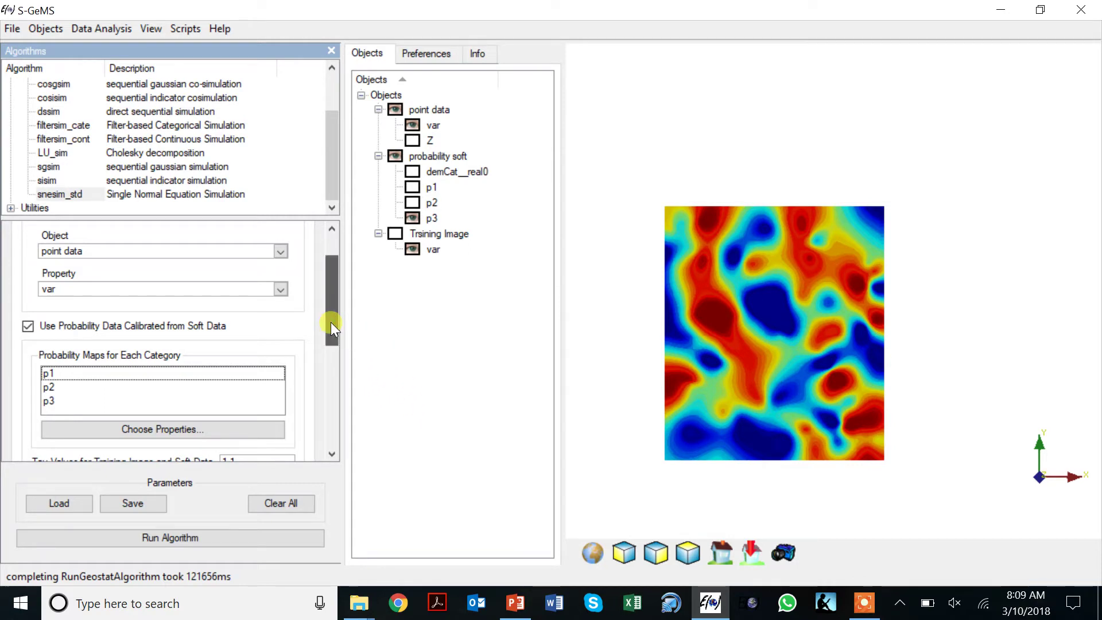
Step: Run snesim to generate the demCat_0__real0 realization, taking about 131 seconds
drag(331, 322, 329, 267)
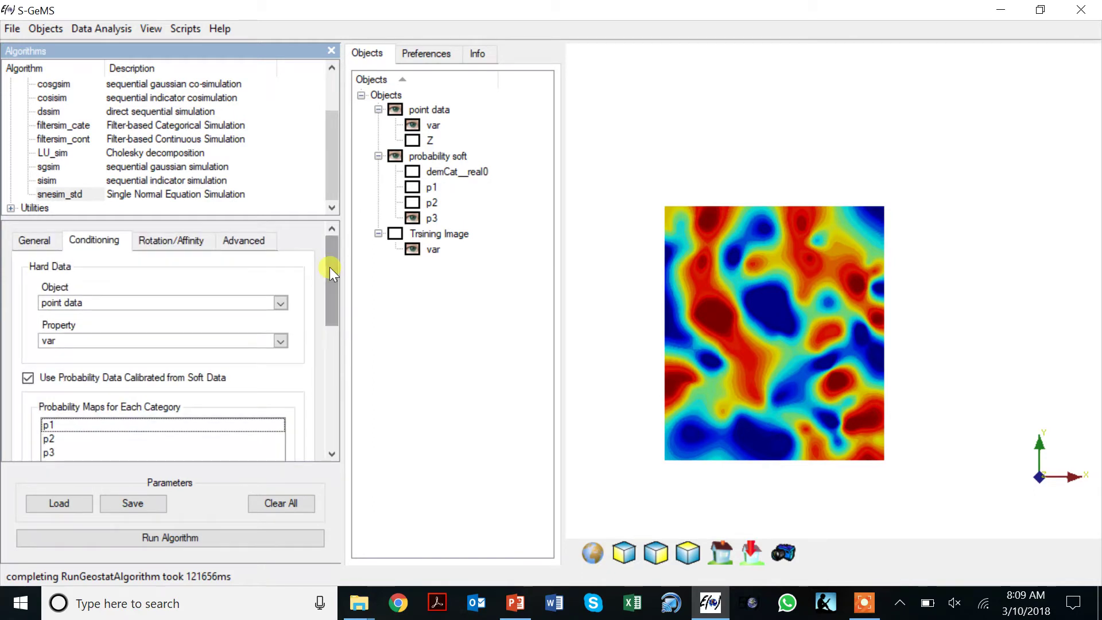
click(125, 540)
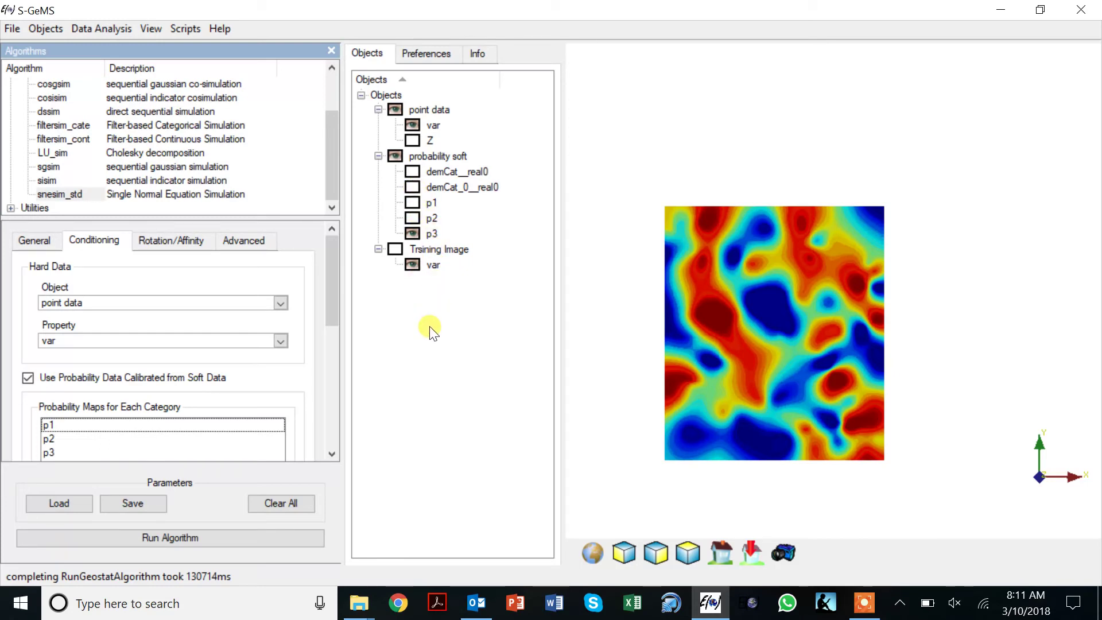
Step: Hide p3 and display demCat_0__real0 on the probability soft grid
click(412, 187)
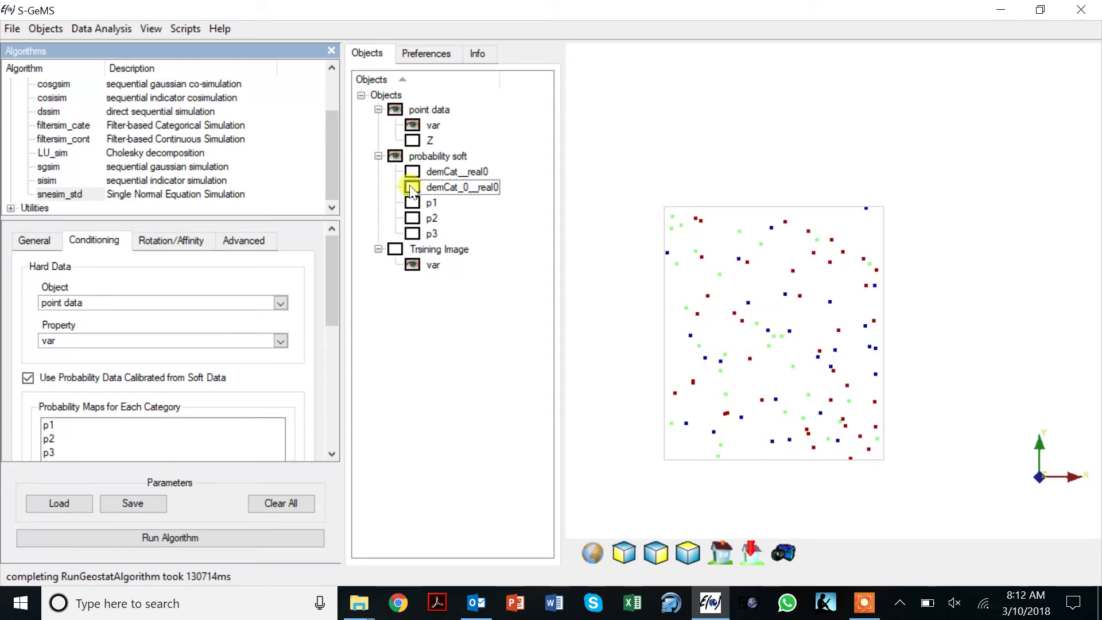
click(413, 187)
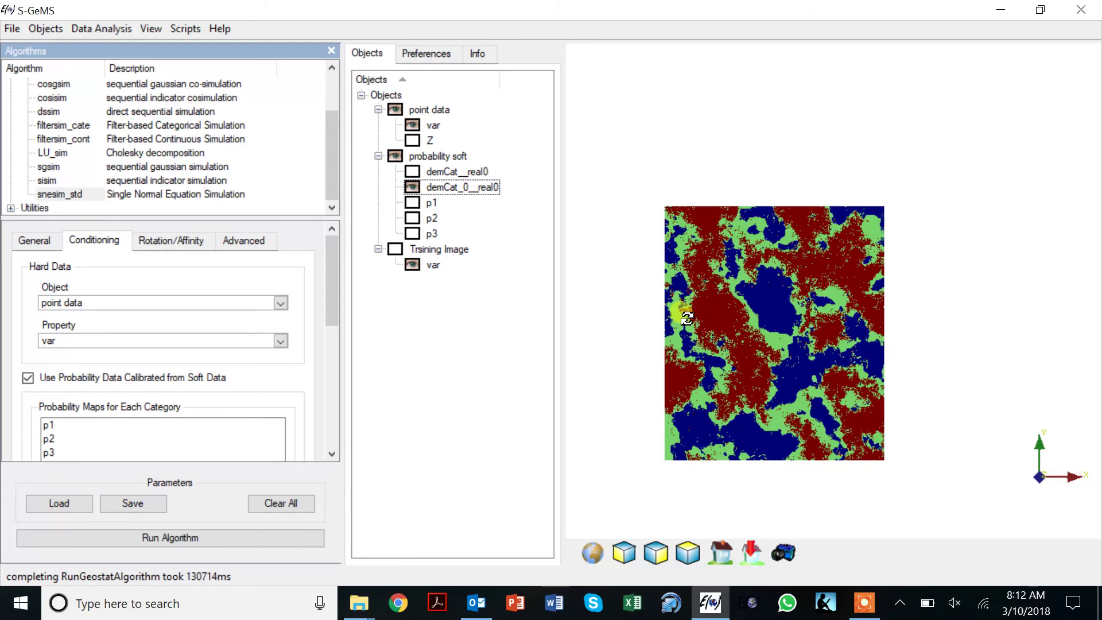
Step: Plot a histogram of probability soft demCat_0__real0, with frequencies near 0.29, 0.30 and 0.41
click(109, 31)
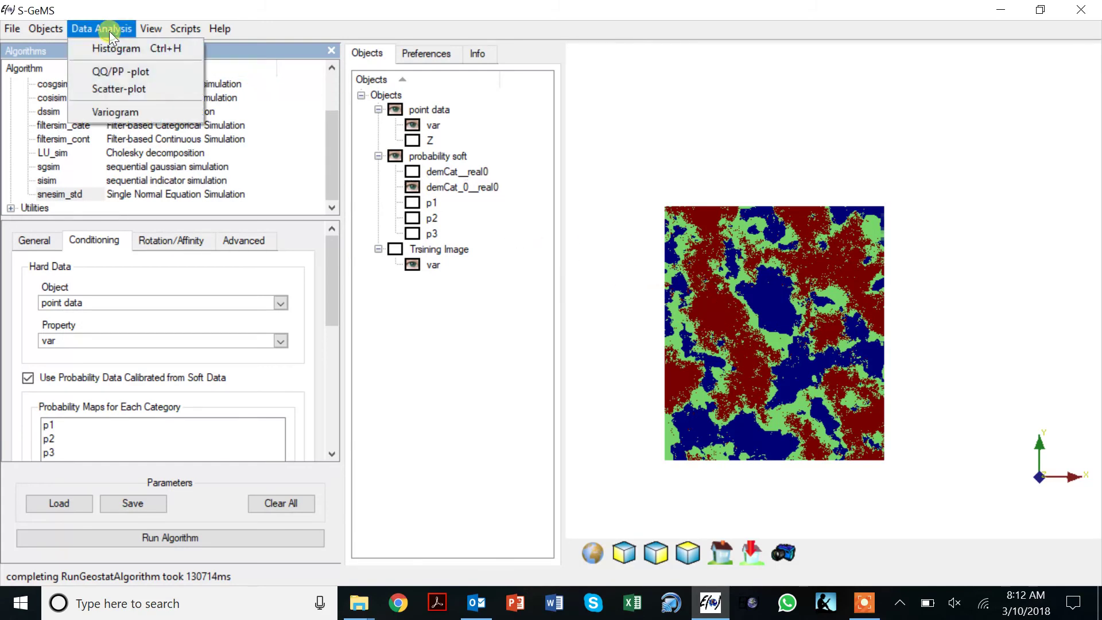
click(115, 50)
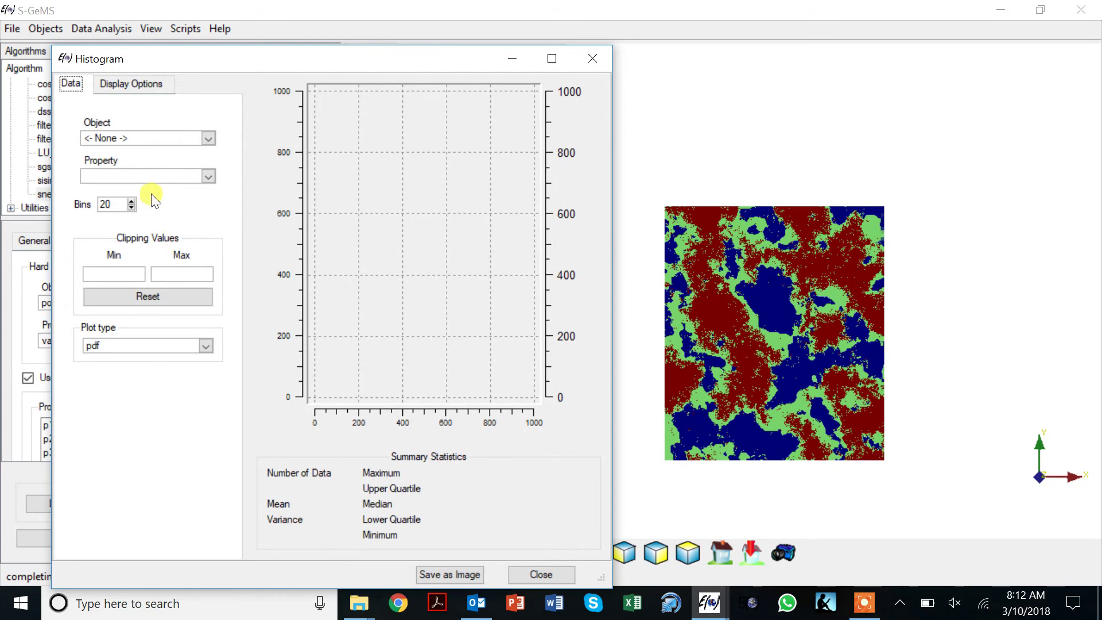
click(136, 140)
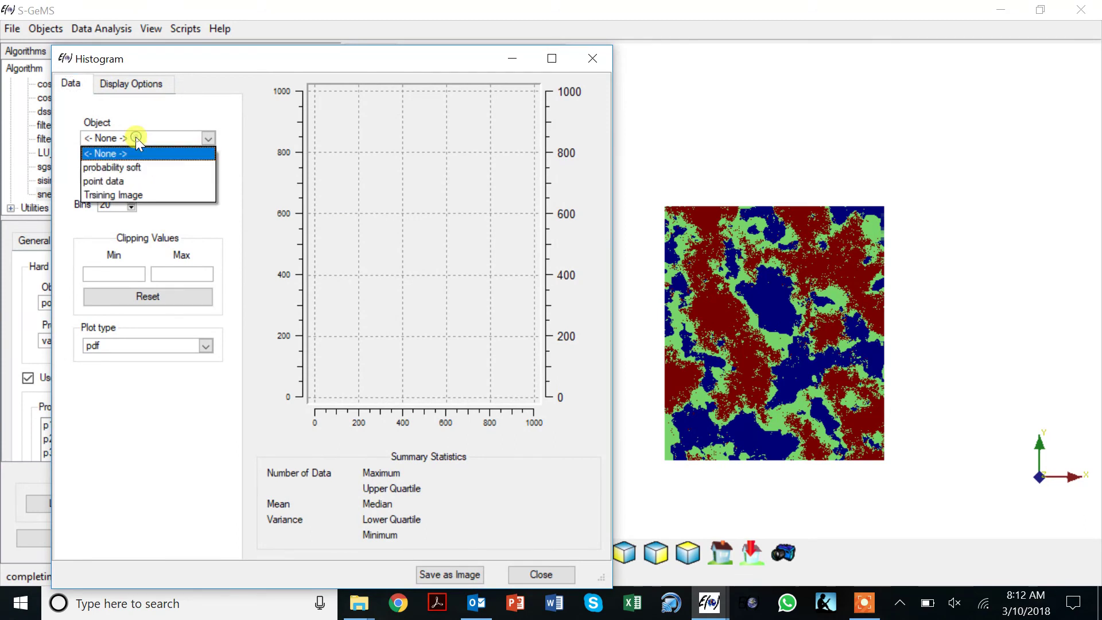
click(134, 167)
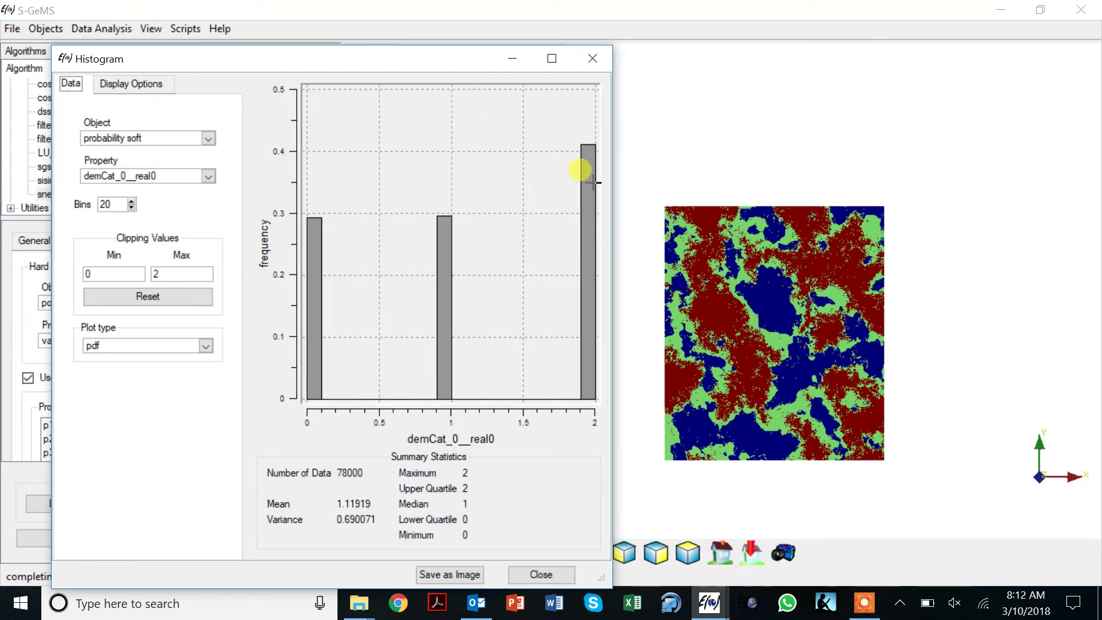